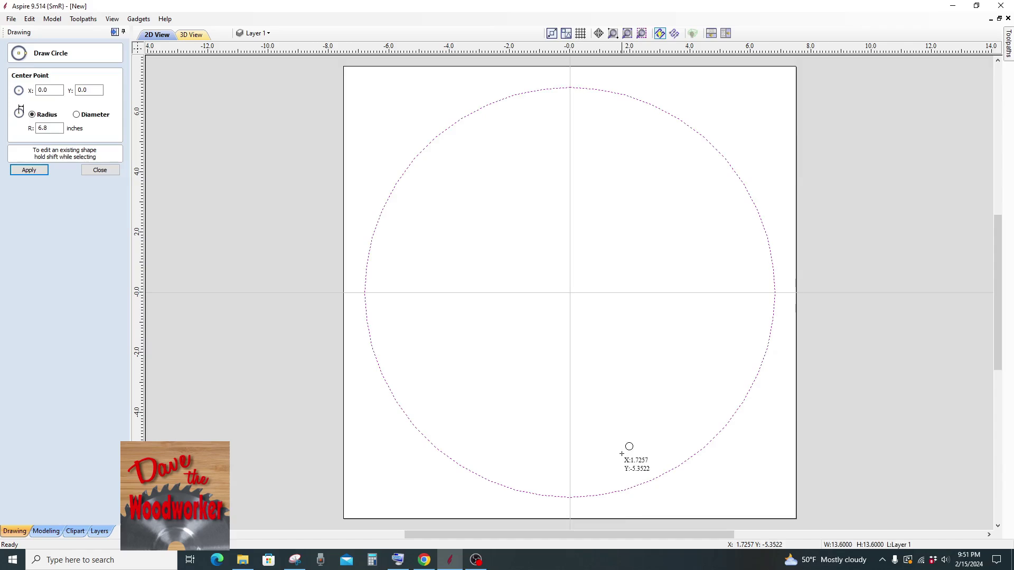
Offset the circle inwards by 2.0 inches, keeping the original
{"action": "left_click", "coordinate": [102, 170]}
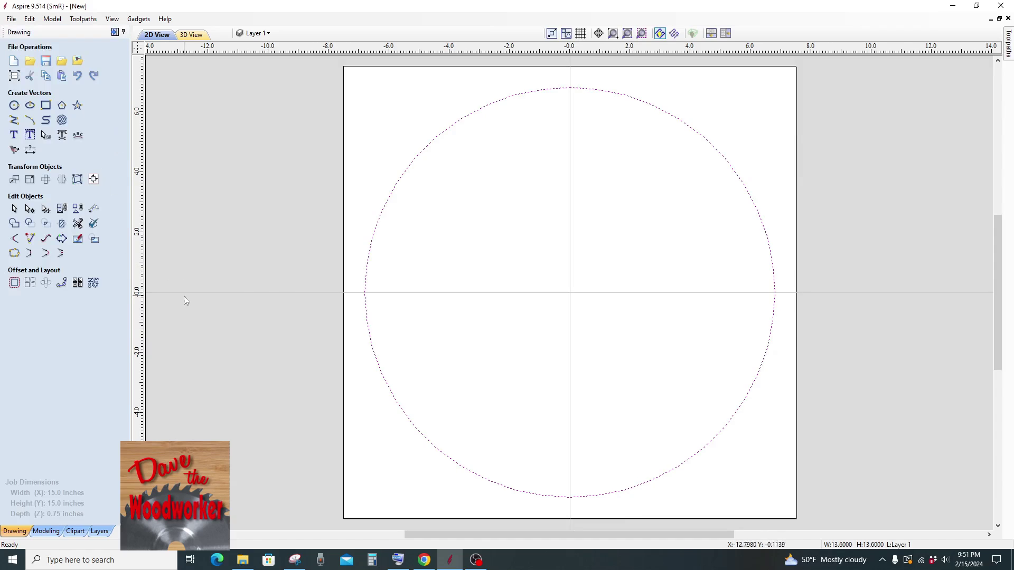
{"action": "left_click", "coordinate": [15, 283]}
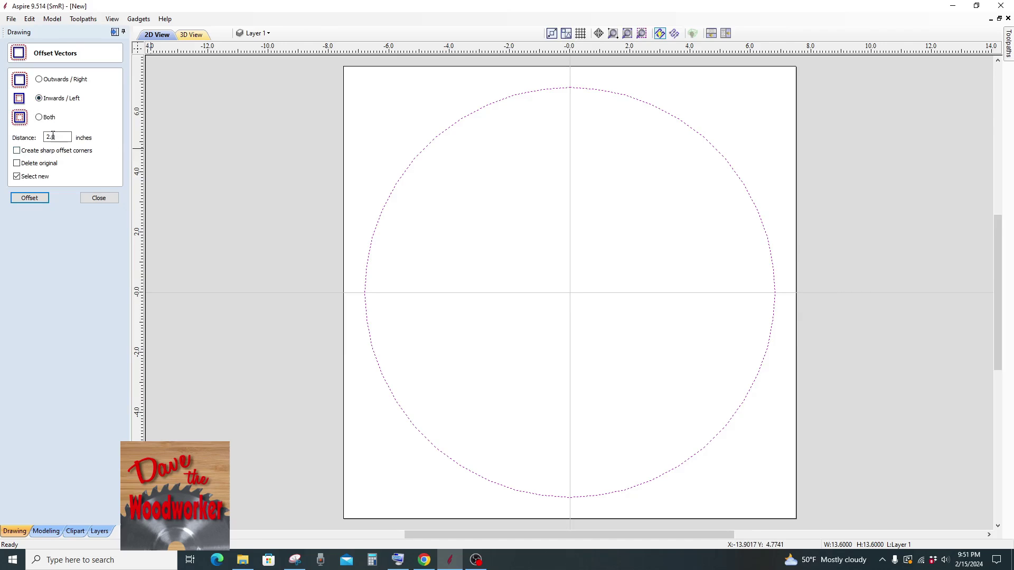
{"action": "left_click", "coordinate": [44, 200]}
{"action": "left_click", "coordinate": [106, 200]}
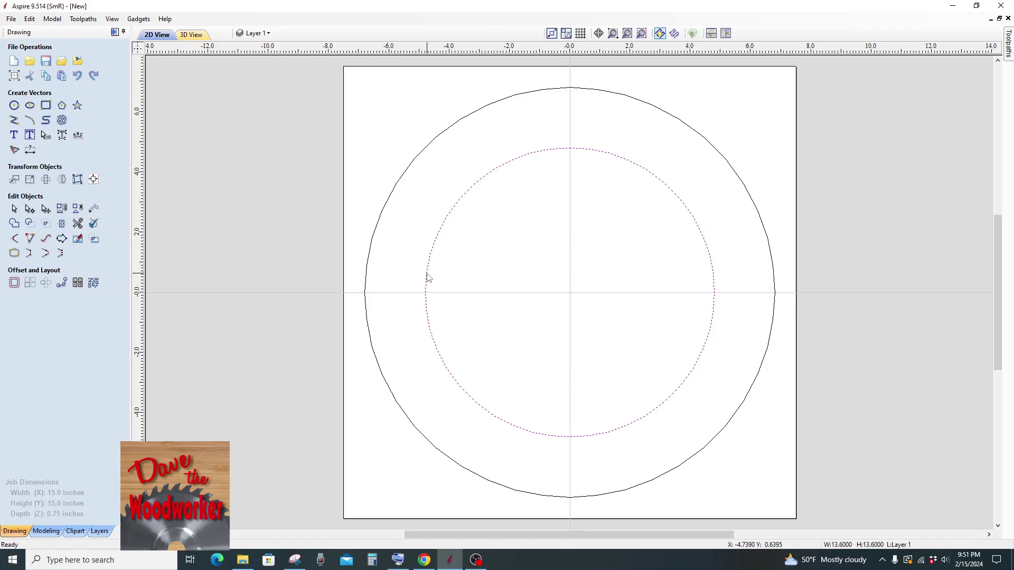
Copy both circles to a new layer named "Adjusment layer" with a red drawing color
{"action": "left_click", "coordinate": [388, 200], "text": "shift"}
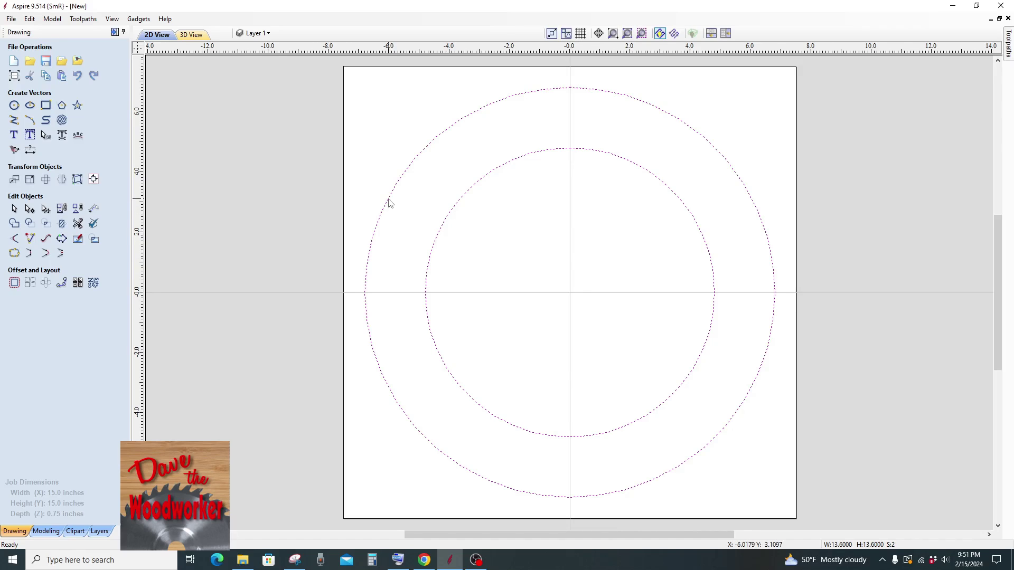
{"action": "right_click", "coordinate": [389, 204]}
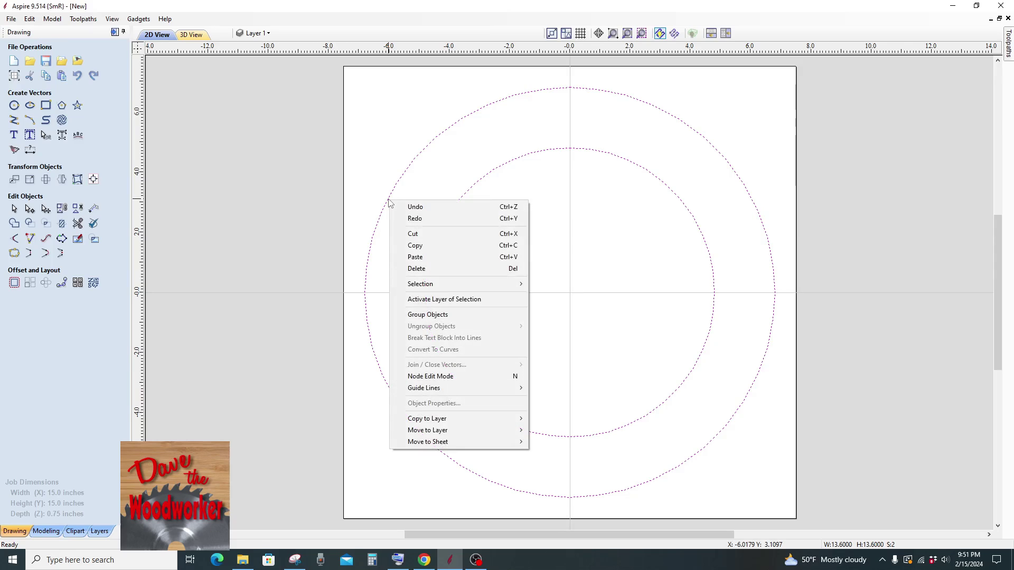
{"action": "mouse_move", "coordinate": [486, 418]}
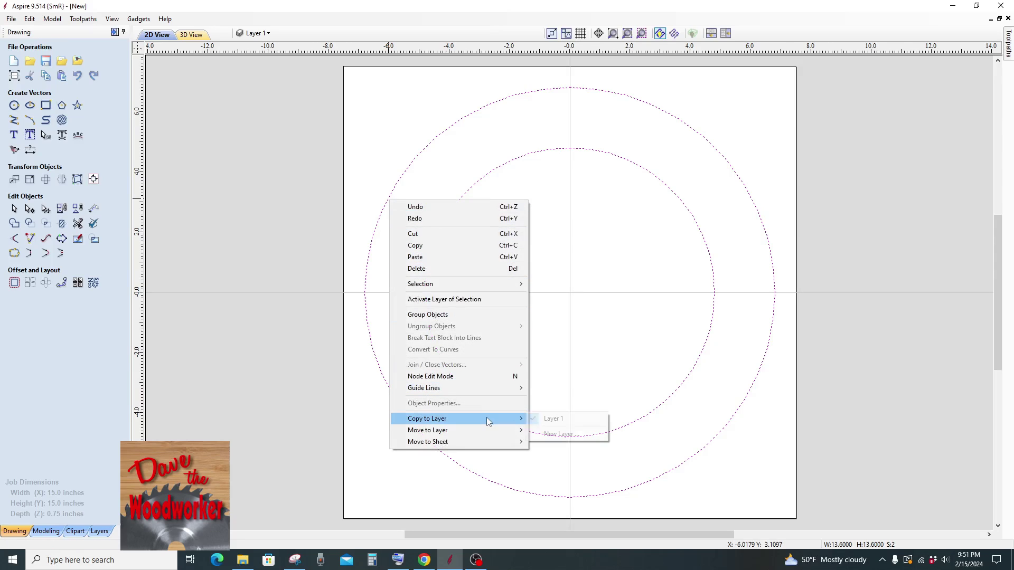
{"action": "left_click", "coordinate": [549, 435]}
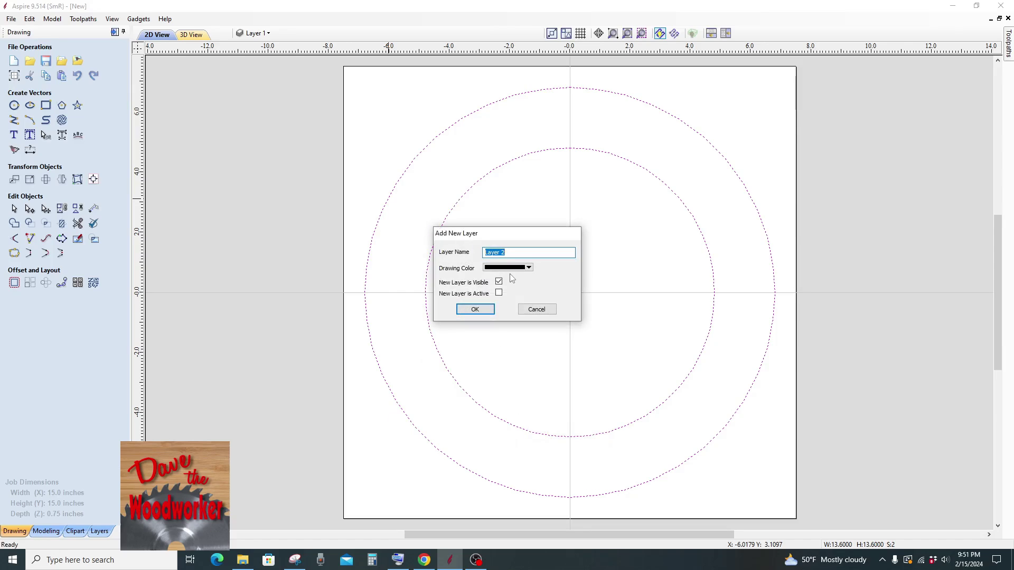
{"action": "type", "text": "Adjusment l"}
{"action": "left_click", "coordinate": [529, 268]}
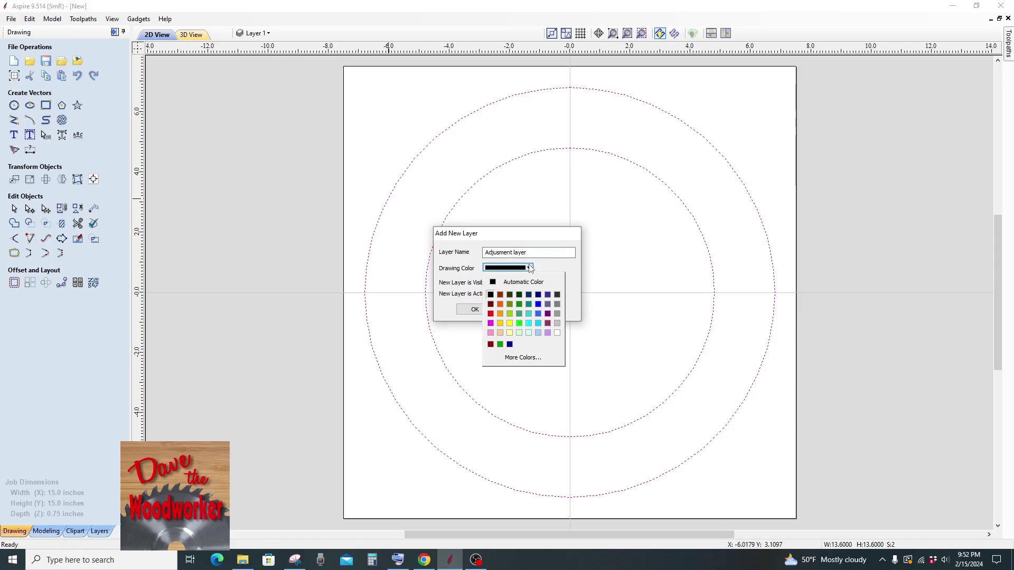
{"action": "left_click", "coordinate": [490, 314]}
{"action": "left_click", "coordinate": [474, 310]}
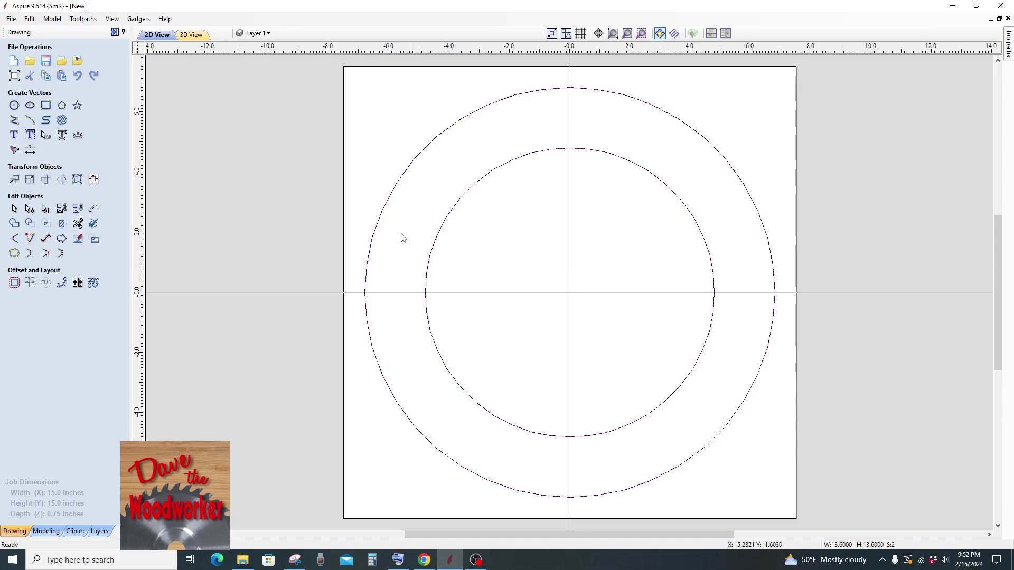
Hide Layer 1 and make the Adjusment layer the active layer
{"action": "left_click", "coordinate": [257, 34]}
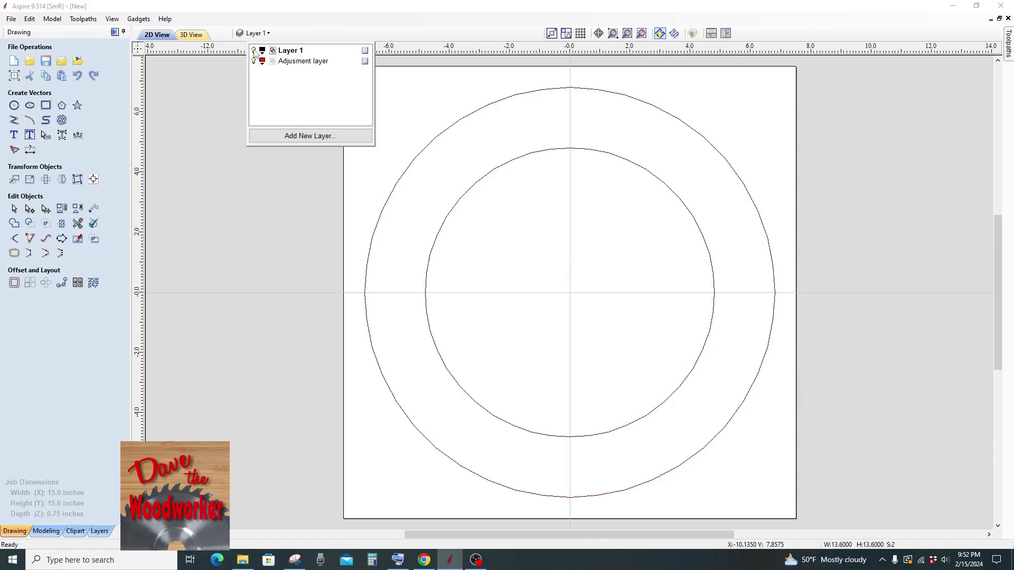
{"action": "key", "text": "ctrl+a"}
{"action": "left_click", "coordinate": [289, 62]}
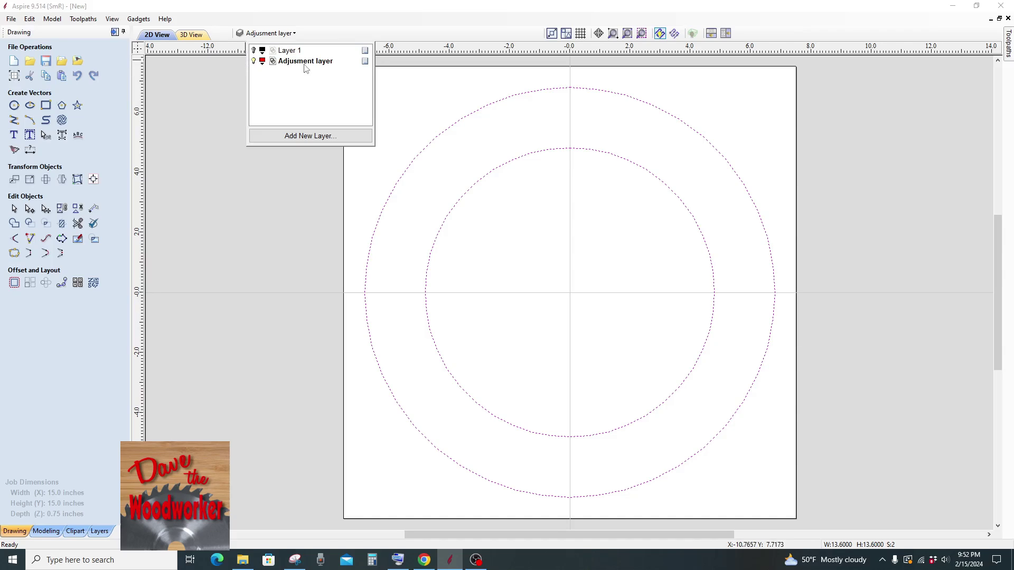
{"action": "left_click", "coordinate": [308, 200]}
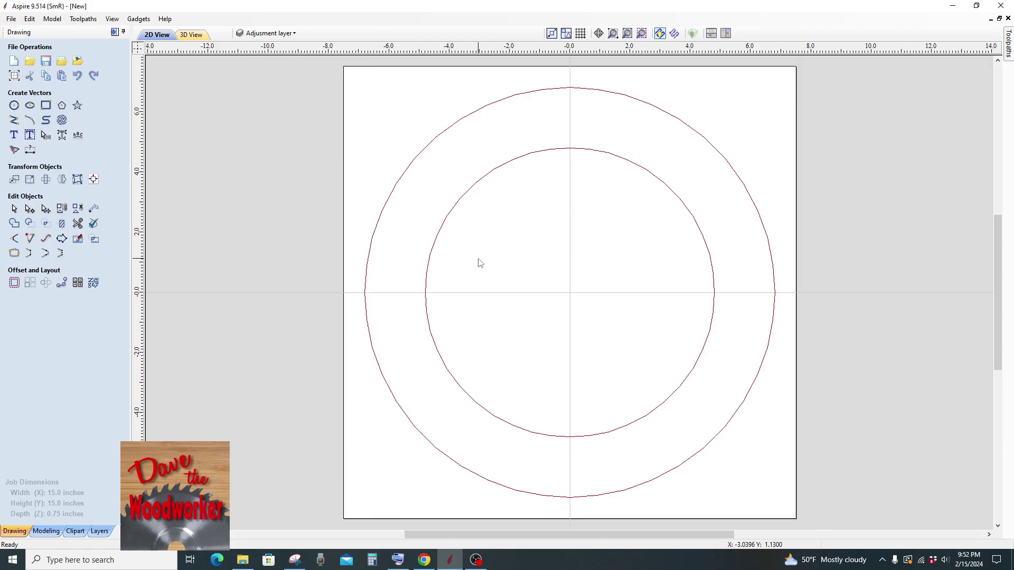
Draw a horizontal line about 14.3 inches long through the circles' center, extending past the outer circle on both sides
{"action": "left_click", "coordinate": [14, 120]}
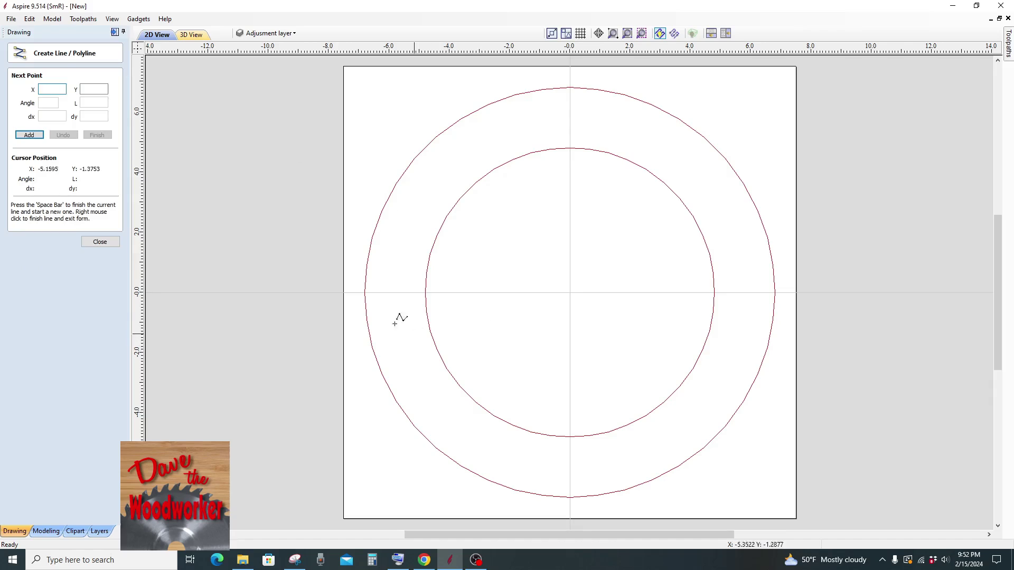
{"action": "left_click", "coordinate": [356, 294]}
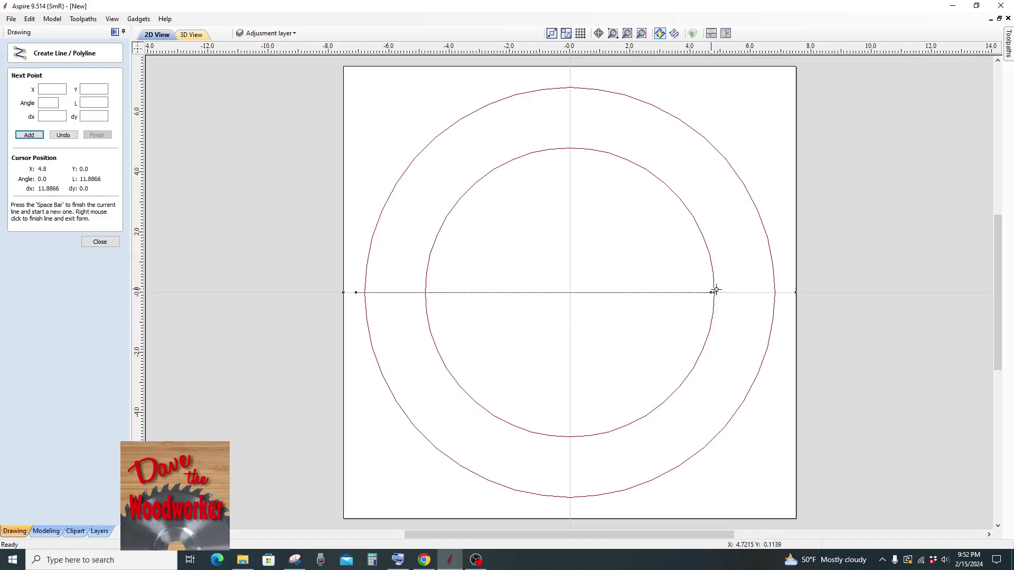
{"action": "left_click", "coordinate": [786, 293]}
{"action": "right_click", "coordinate": [786, 294]}
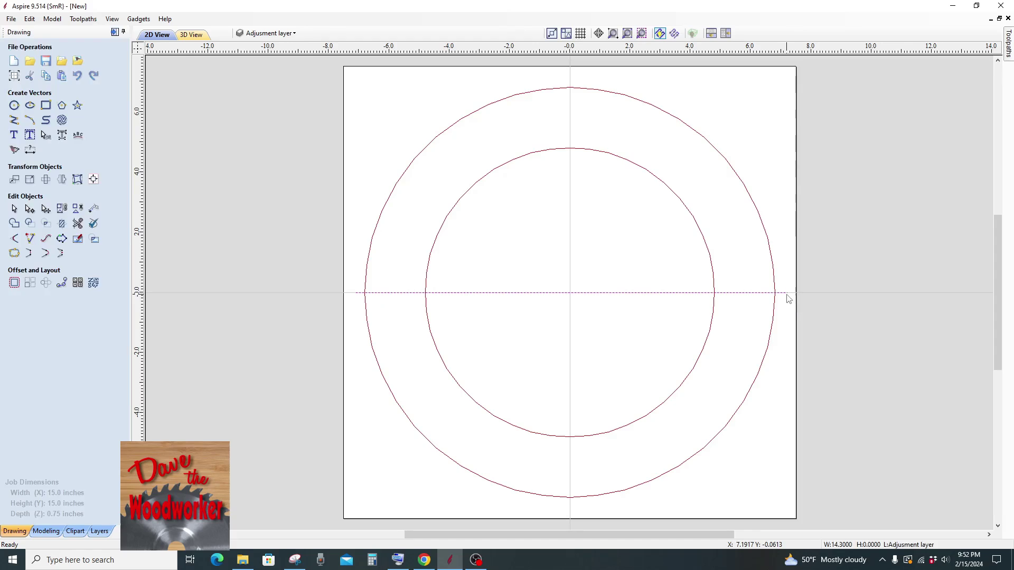
Duplicate the horizontal line and nudge the copy about 0.2 inches above the center line
{"action": "right_click", "coordinate": [509, 296]}
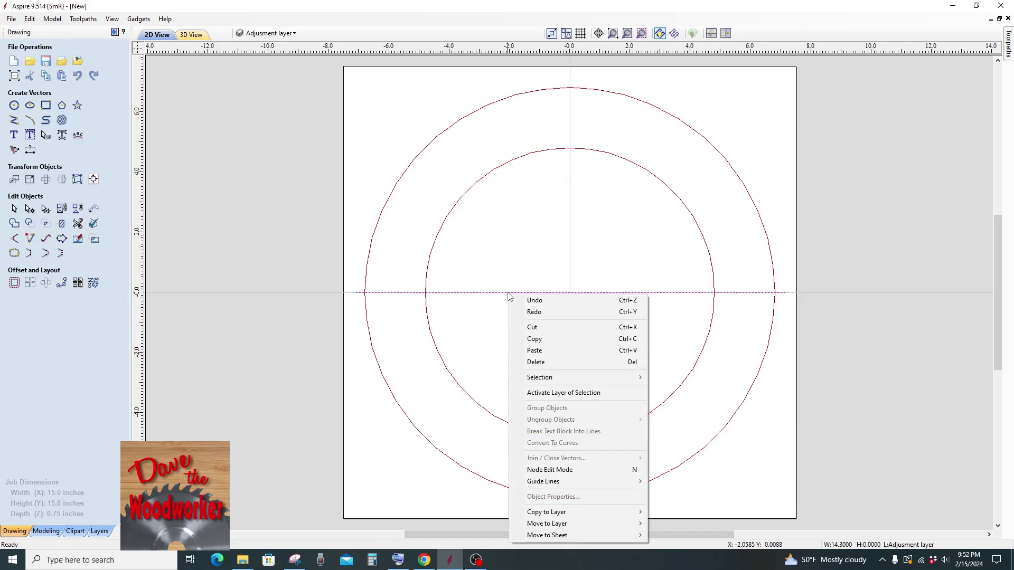
{"action": "left_click", "coordinate": [525, 339]}
{"action": "right_click", "coordinate": [529, 252]}
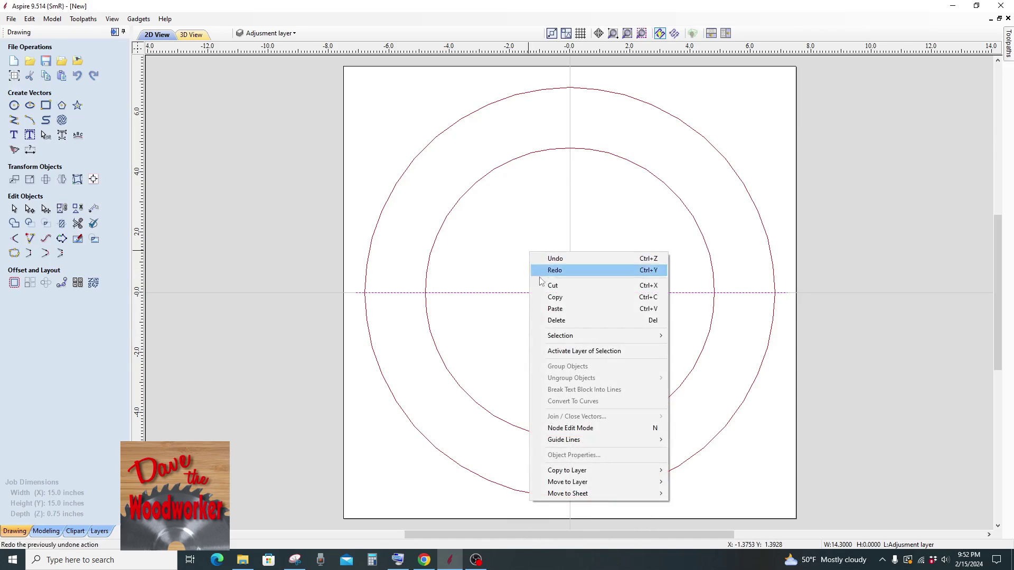
{"action": "left_click", "coordinate": [551, 309]}
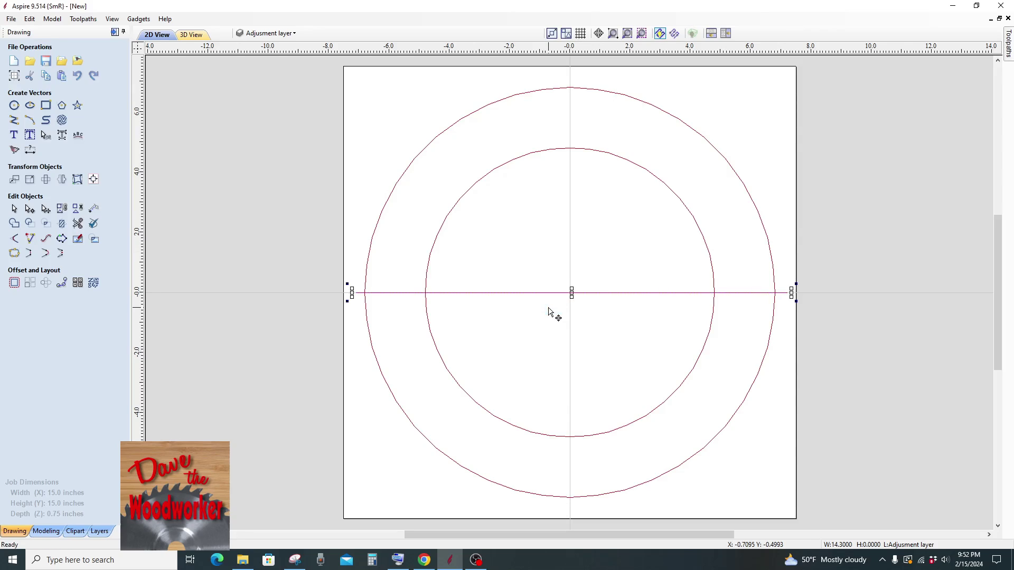
{"action": "key", "text": "Up"}
{"action": "key", "text": "Up"}
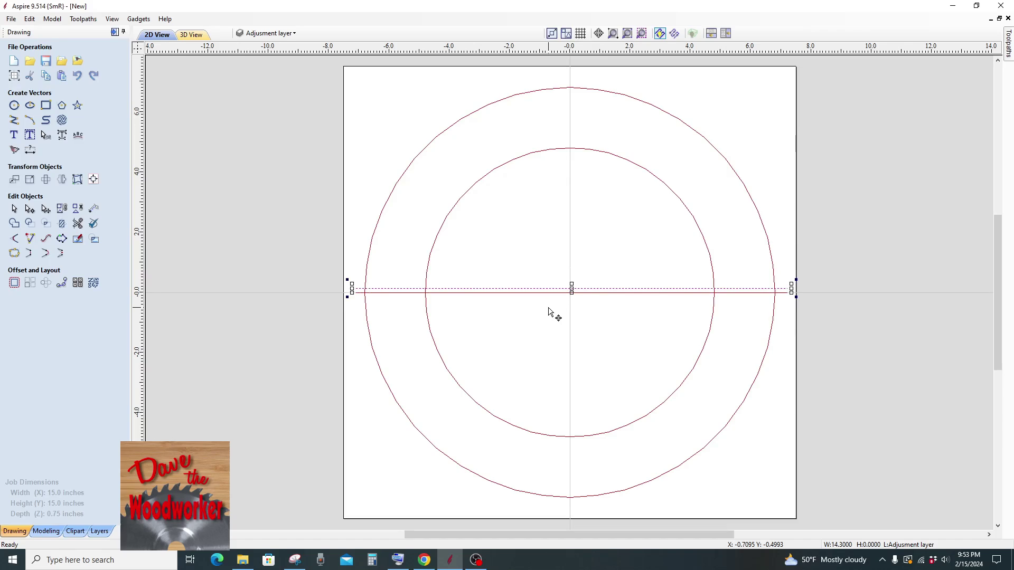
{"action": "key", "text": "Up"}
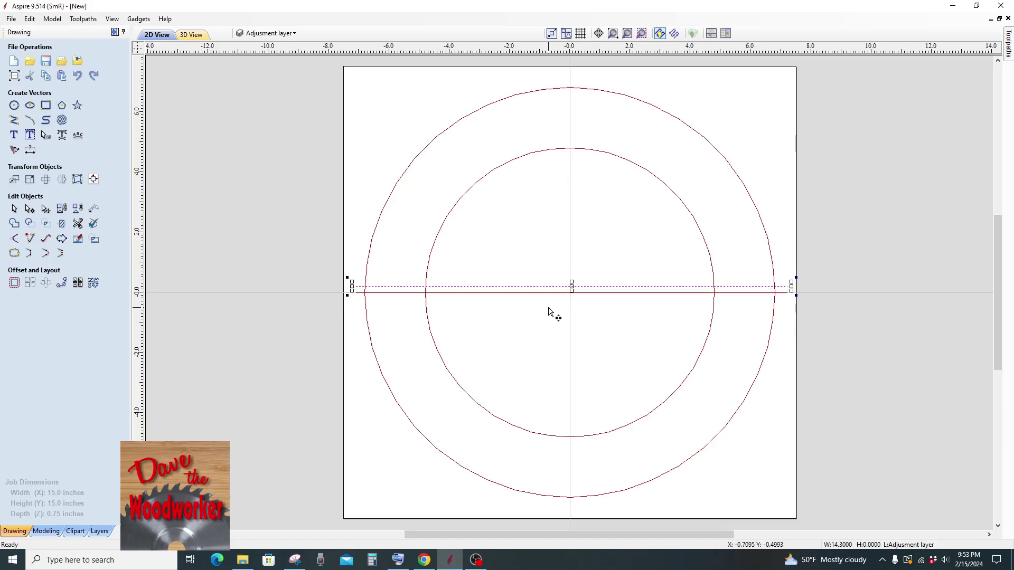
Paste another copy of the line about 0.2 inches below the center line, and delete the original center line
{"action": "right_click", "coordinate": [553, 305]}
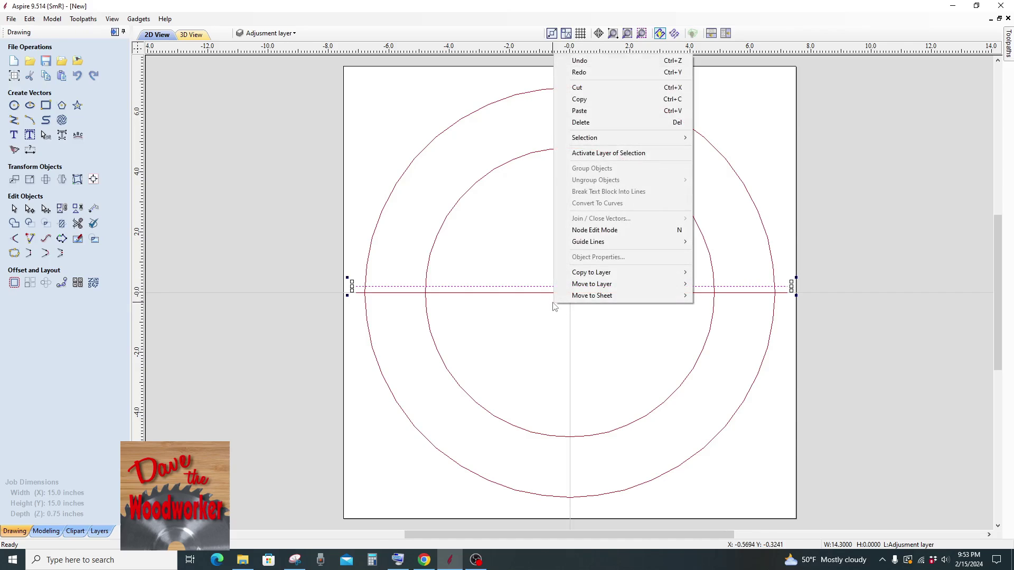
{"action": "left_click", "coordinate": [579, 110]}
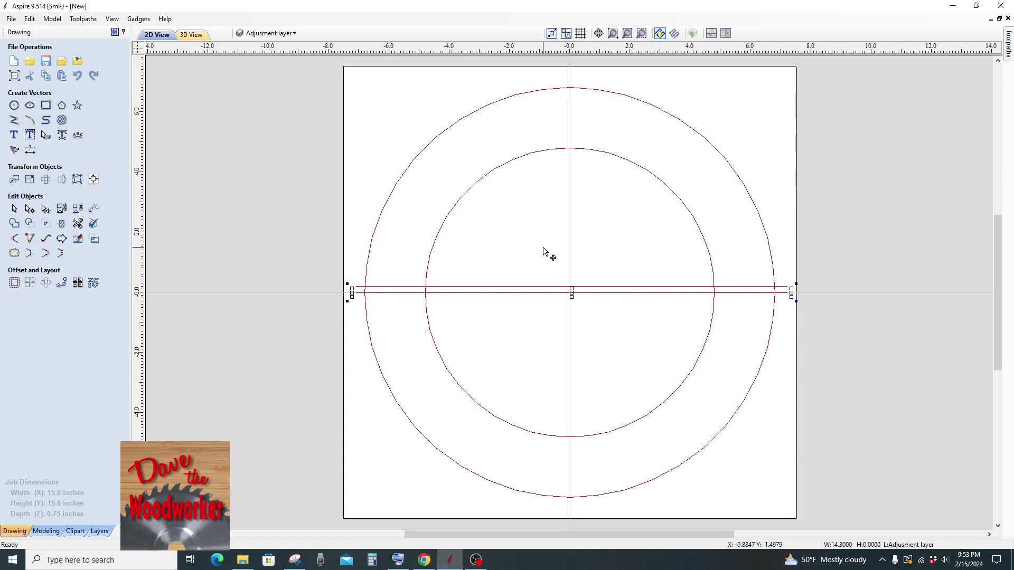
{"action": "key", "text": "Down"}
{"action": "key", "text": "Down"}
{"action": "key", "text": "Down"}
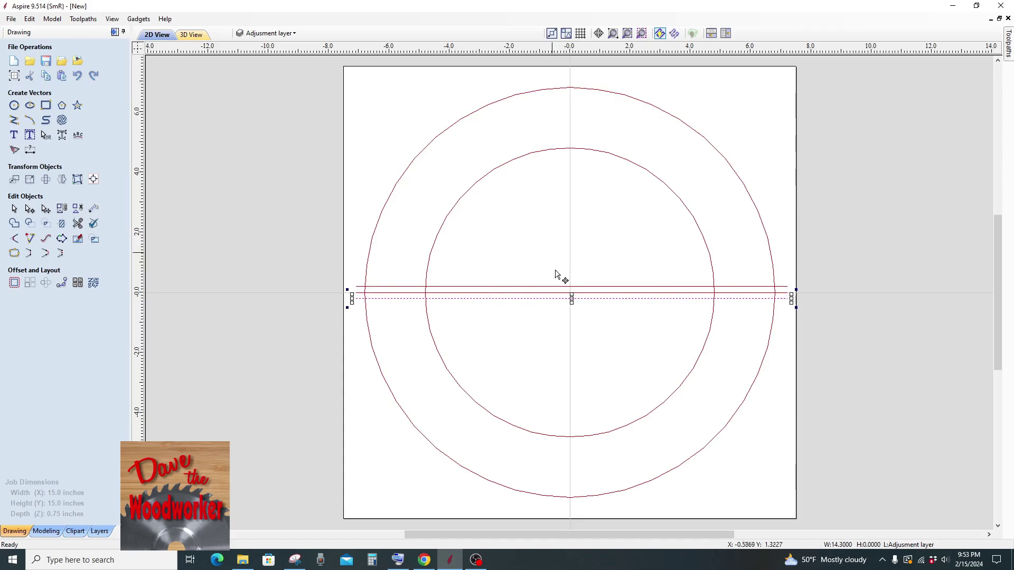
{"action": "left_click", "coordinate": [547, 296]}
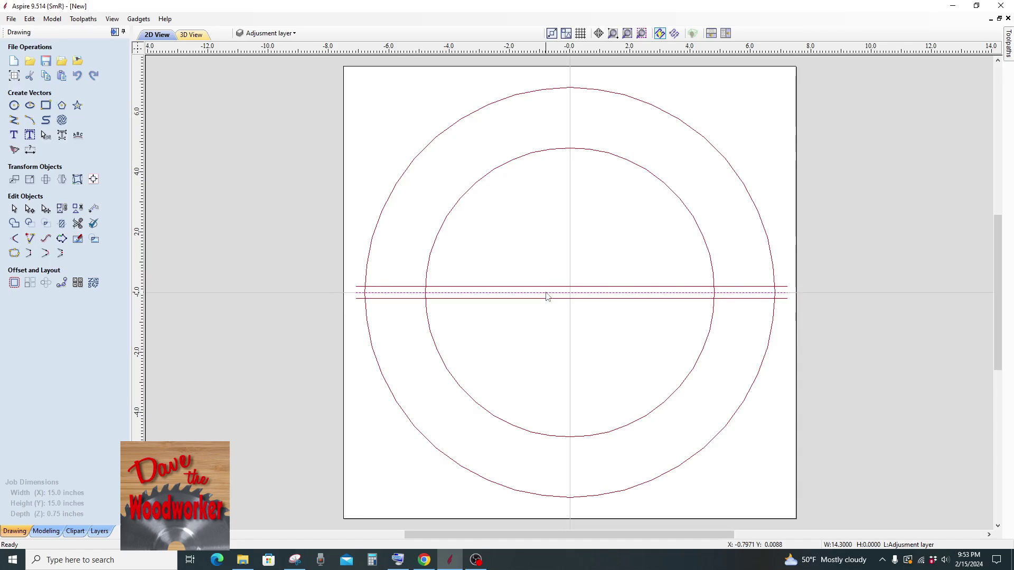
{"action": "key", "text": "Delete"}
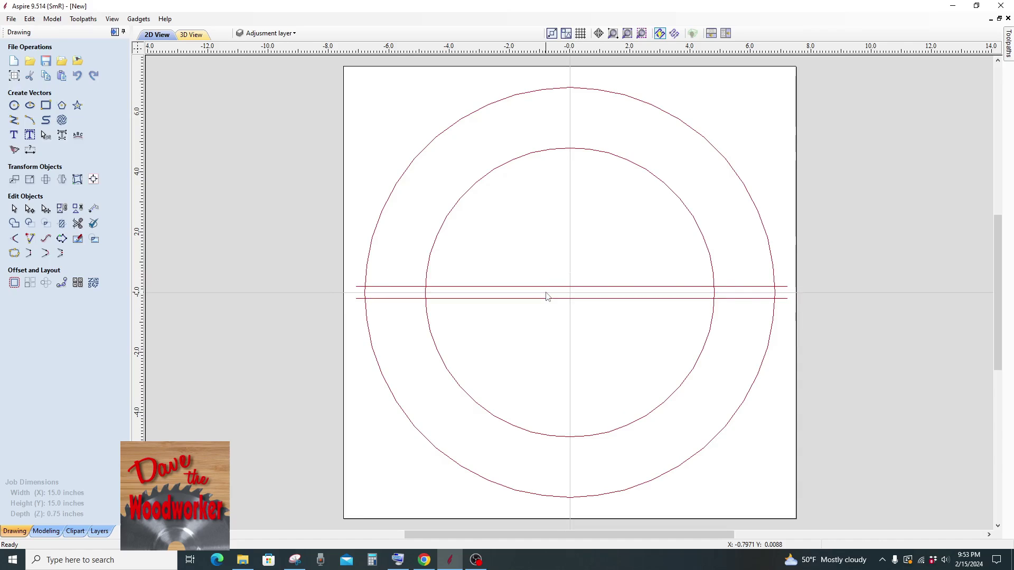
Trim away the sections of both horizontal lines that lie inside the inner circle
{"action": "scroll", "coordinate": [546, 296], "scroll_direction": "up", "scroll_amount": 1}
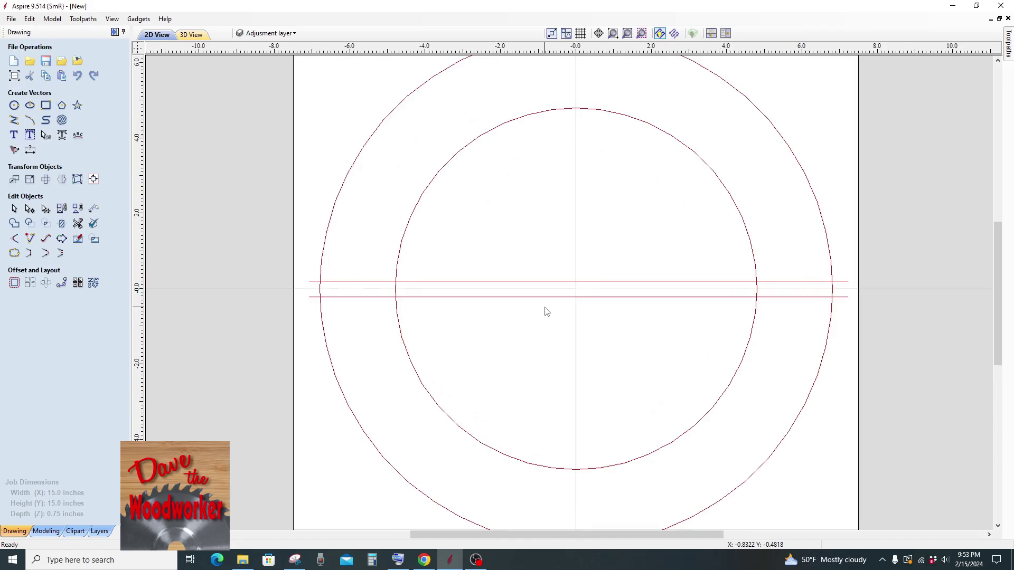
{"action": "left_click", "coordinate": [77, 223]}
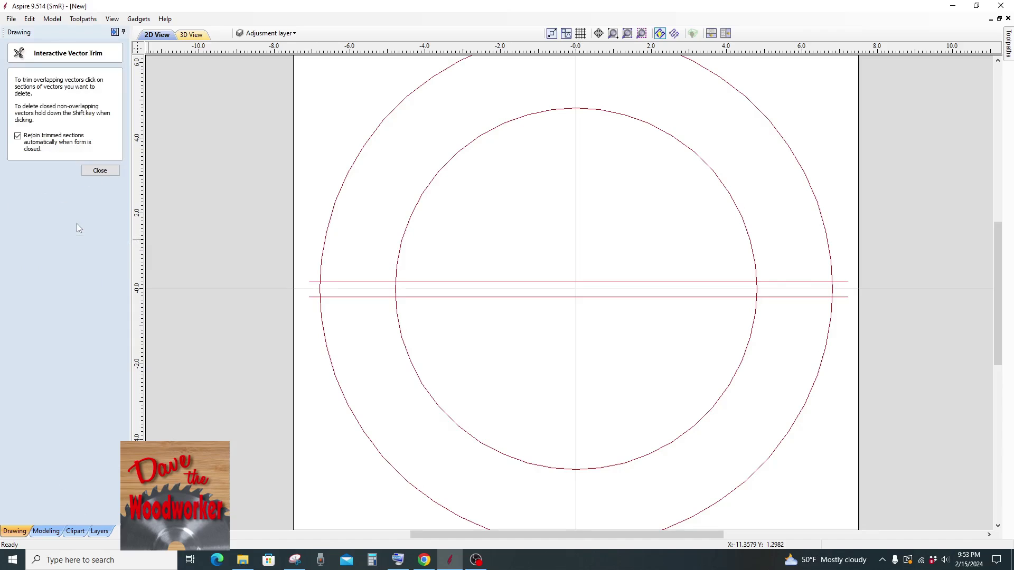
{"action": "left_click", "coordinate": [535, 282]}
{"action": "left_click", "coordinate": [534, 296]}
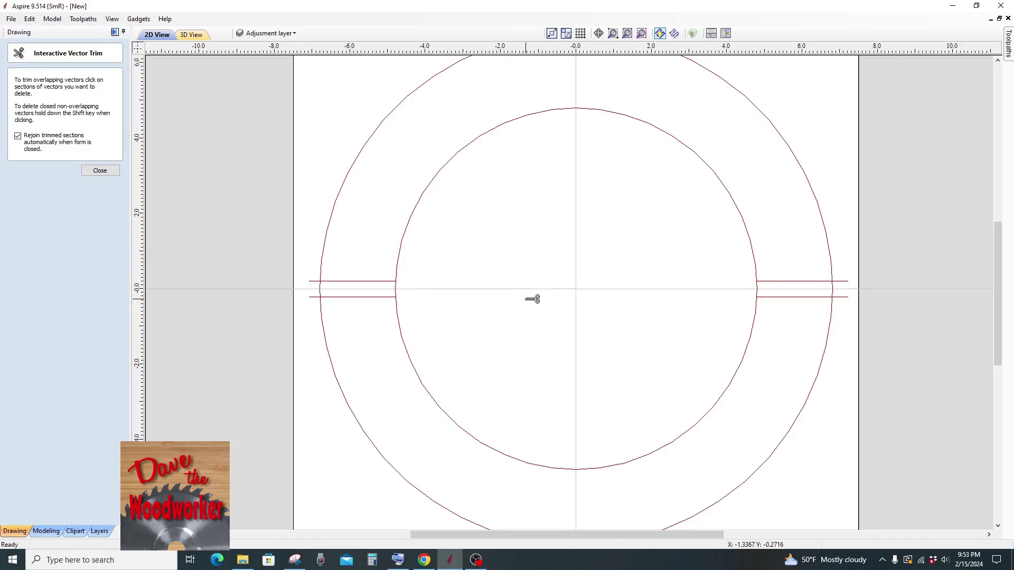
On the ring's left side, trim both circle arcs between the two lines and the line ends outside the outer circle
{"action": "scroll", "coordinate": [454, 307], "scroll_direction": "up", "scroll_amount": 3}
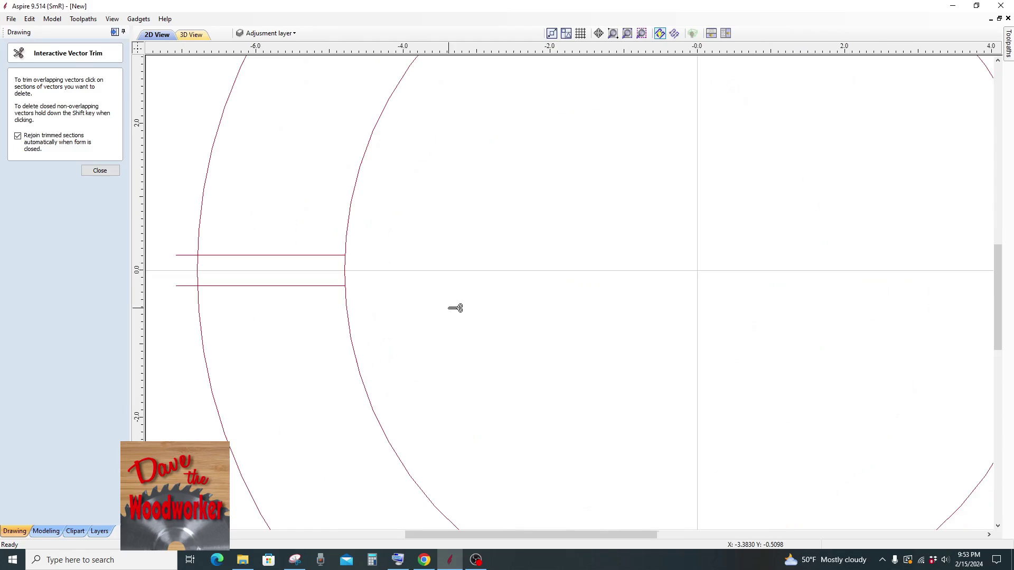
{"action": "left_click", "coordinate": [343, 272]}
{"action": "left_click", "coordinate": [199, 271]}
{"action": "left_click", "coordinate": [184, 256]}
{"action": "left_click", "coordinate": [188, 285]}
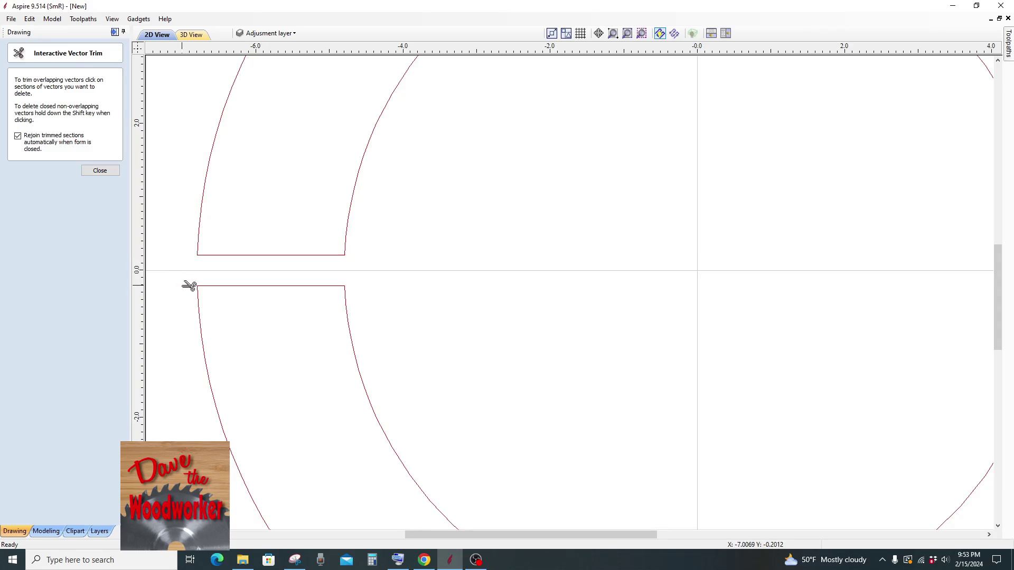
Trim the arcs between the lines and the overhanging line ends on the ring's right side, then finish trimming
{"action": "scroll", "coordinate": [337, 283], "scroll_direction": "down", "scroll_amount": 1}
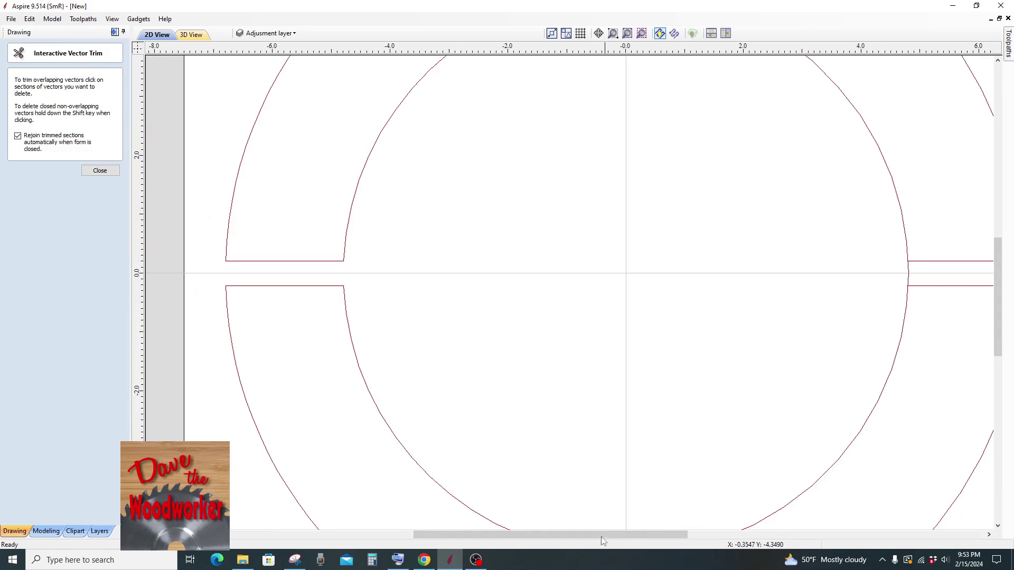
{"action": "left_click_drag", "start_coordinate": [603, 537], "coordinate": [691, 536]}
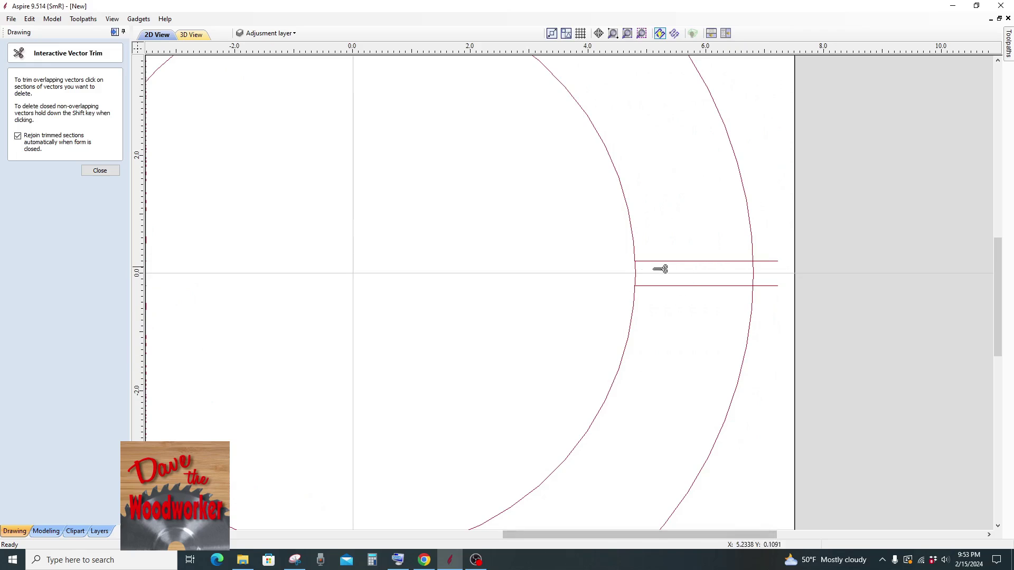
{"action": "left_click", "coordinate": [753, 274]}
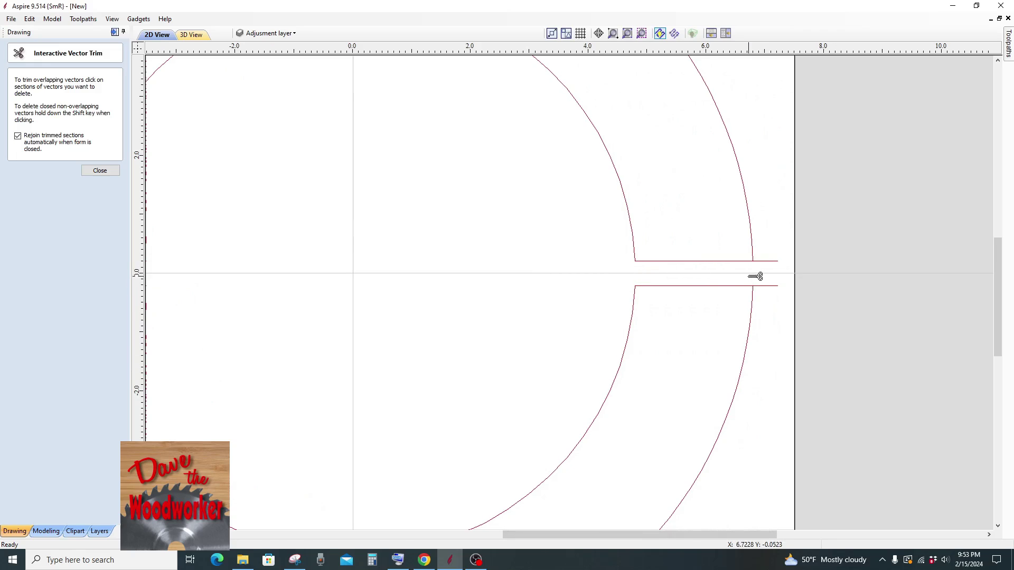
{"action": "left_click", "coordinate": [779, 260]}
{"action": "left_click", "coordinate": [773, 286]}
{"action": "key", "text": "F6"}
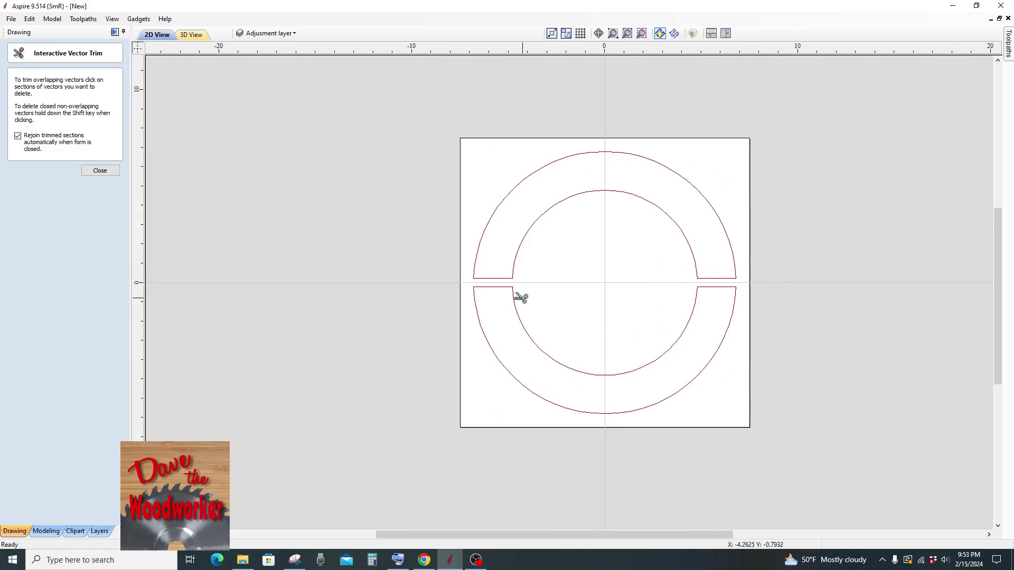
{"action": "left_click", "coordinate": [100, 170]}
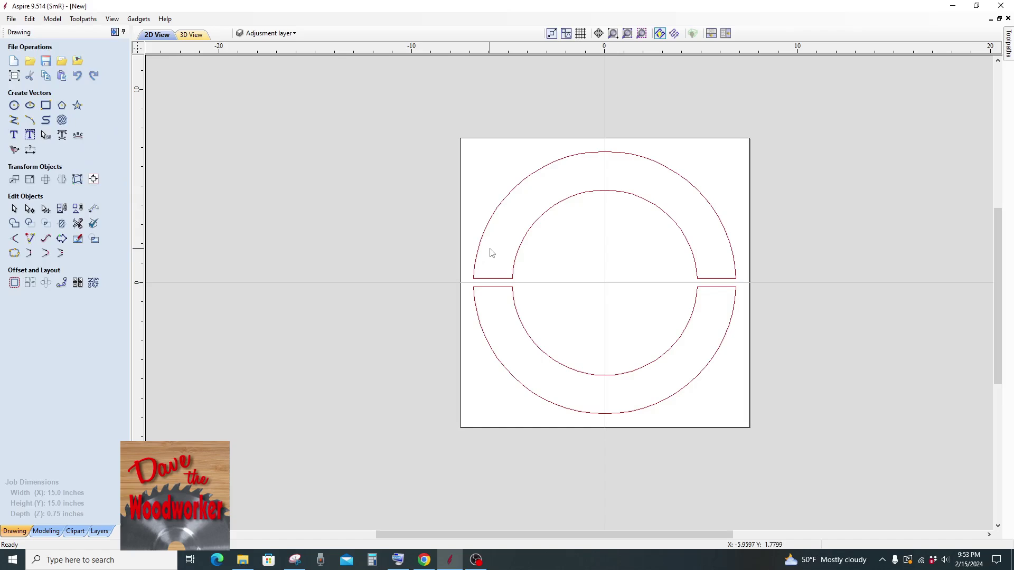
Delete both outer arc spans of the upper half-ring in node editing, keeping its inner arc and end lines
{"action": "left_click", "coordinate": [520, 188]}
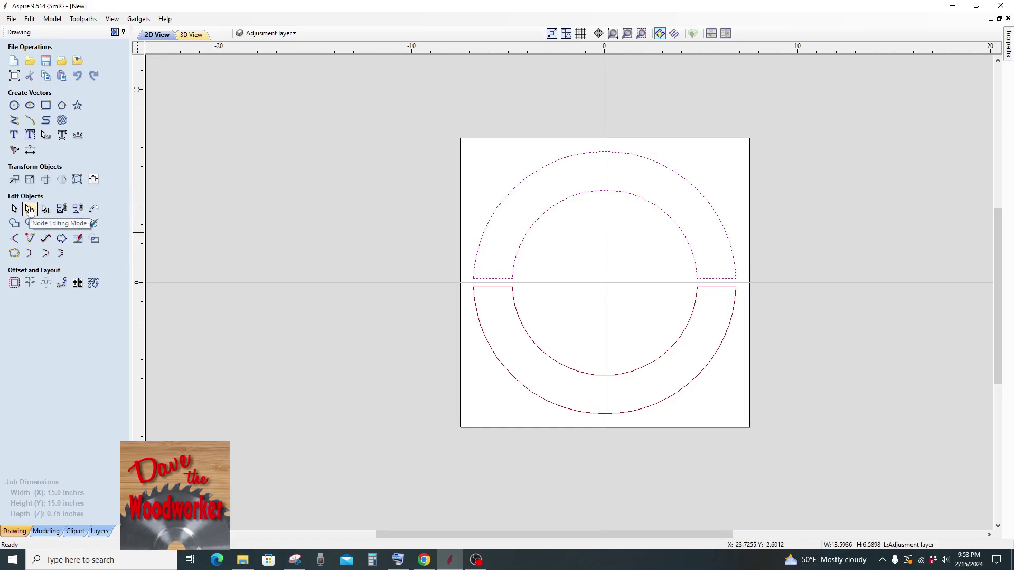
{"action": "left_click", "coordinate": [30, 210]}
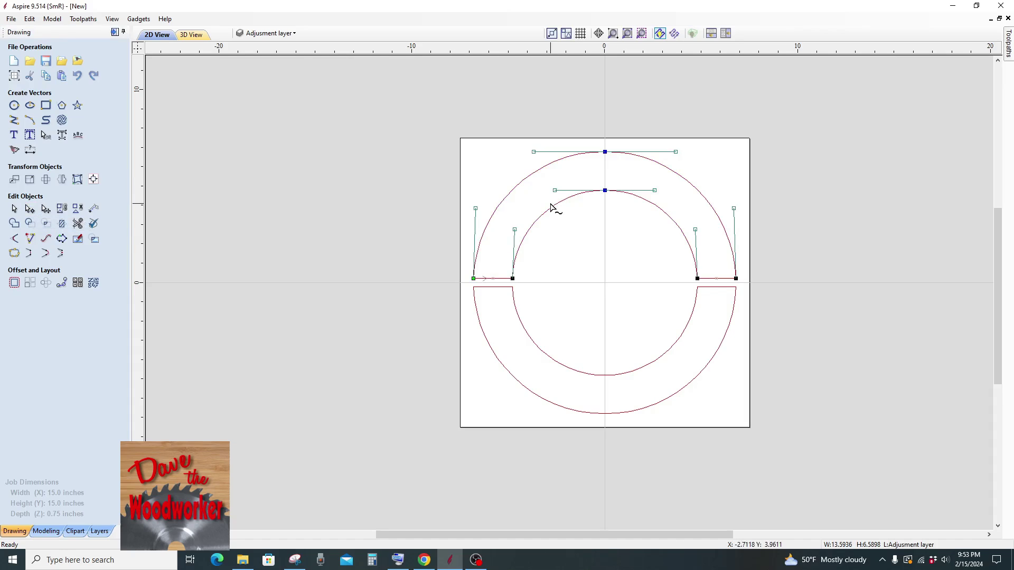
{"action": "right_click", "coordinate": [516, 193]}
{"action": "left_click", "coordinate": [546, 253]}
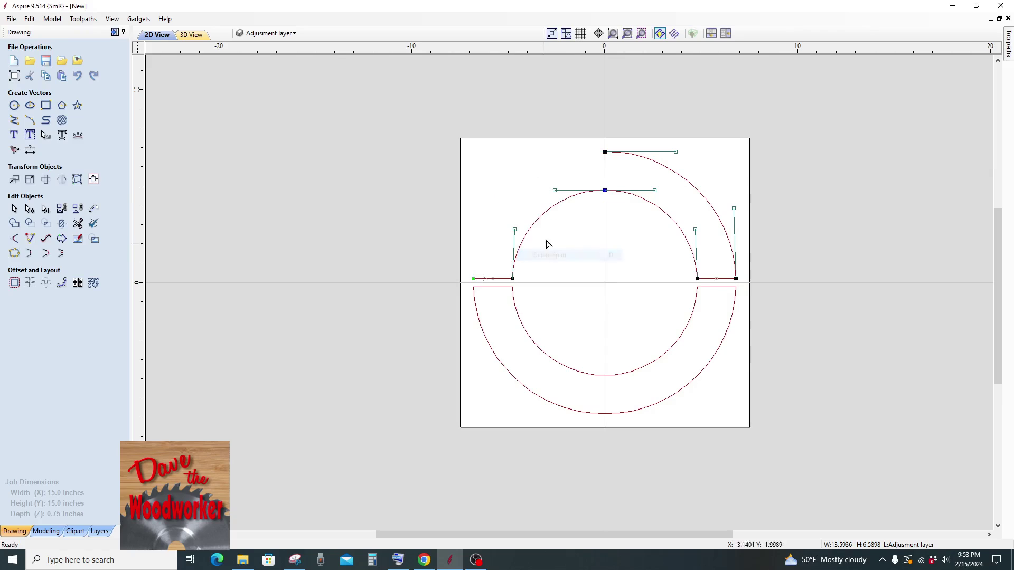
{"action": "right_click", "coordinate": [681, 180]}
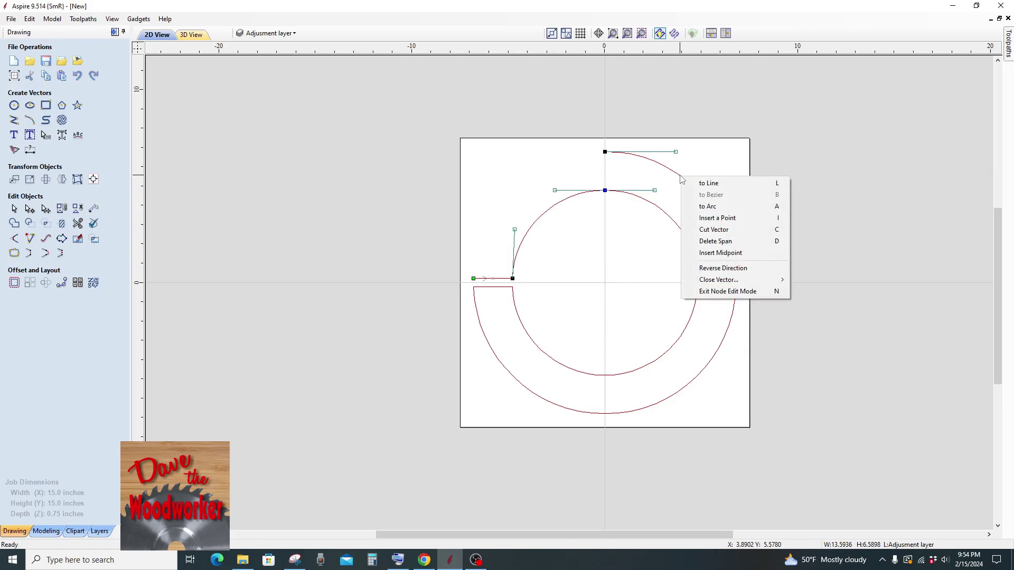
{"action": "left_click", "coordinate": [705, 244]}
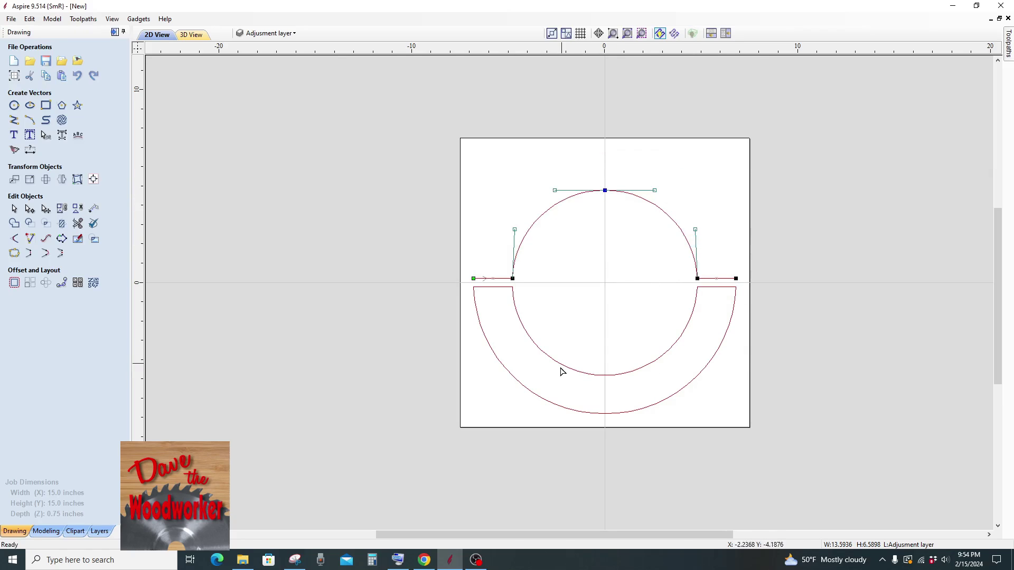
Delete both outer arc spans of the lower half-ring, keeping its inner arc and end lines
{"action": "left_click", "coordinate": [528, 393]}
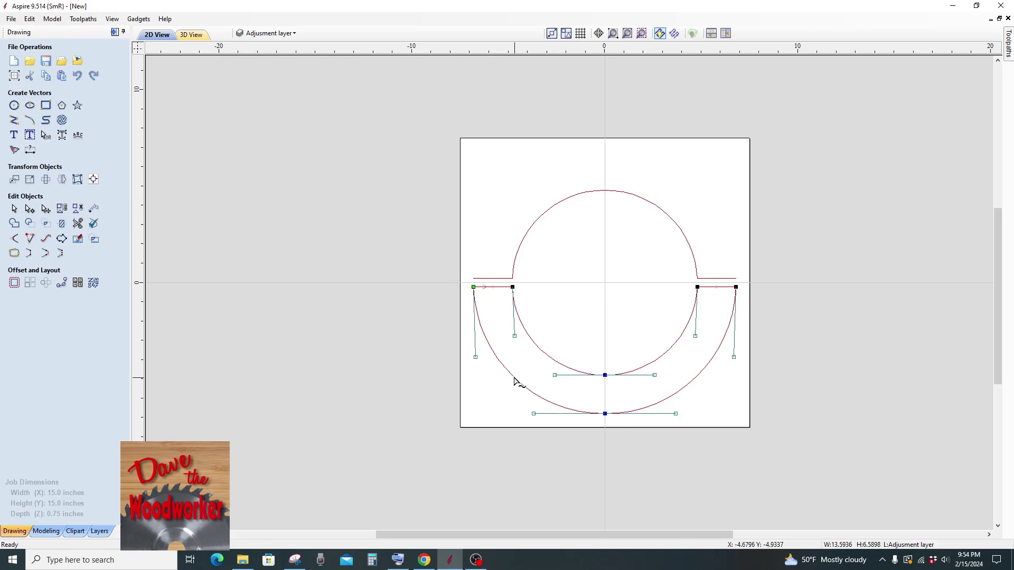
{"action": "right_click", "coordinate": [514, 379]}
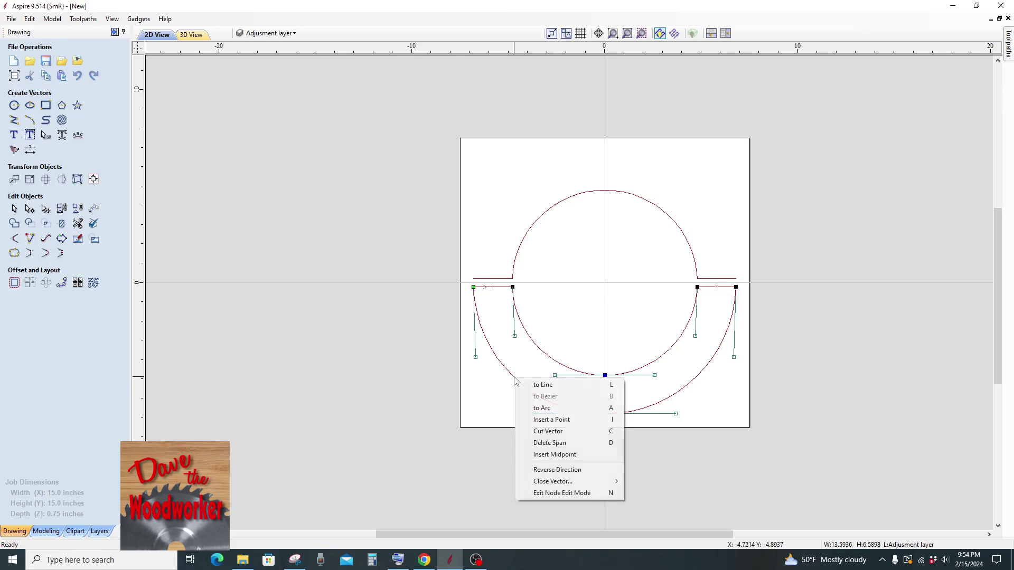
{"action": "left_click", "coordinate": [534, 442]}
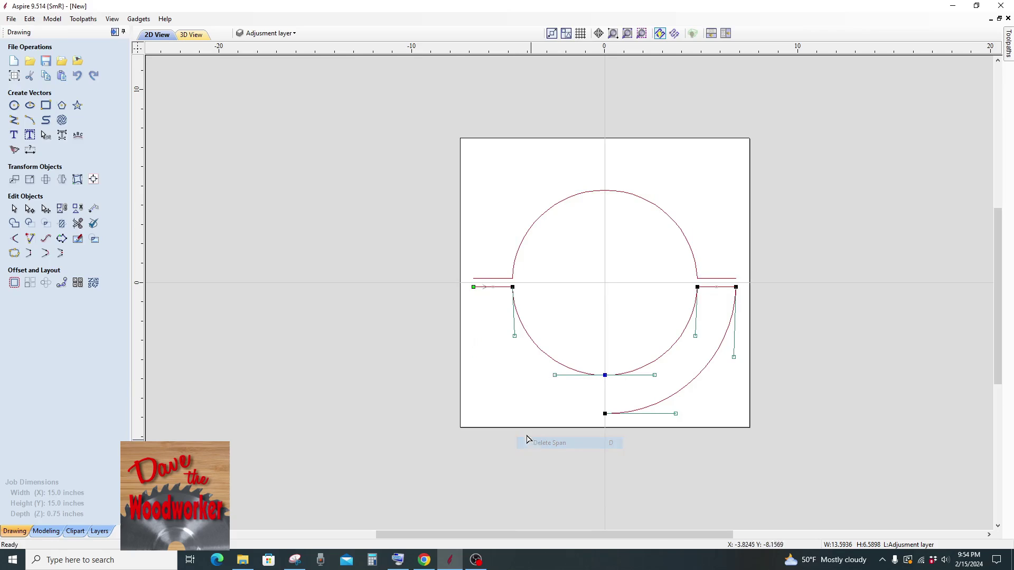
{"action": "right_click", "coordinate": [697, 385]}
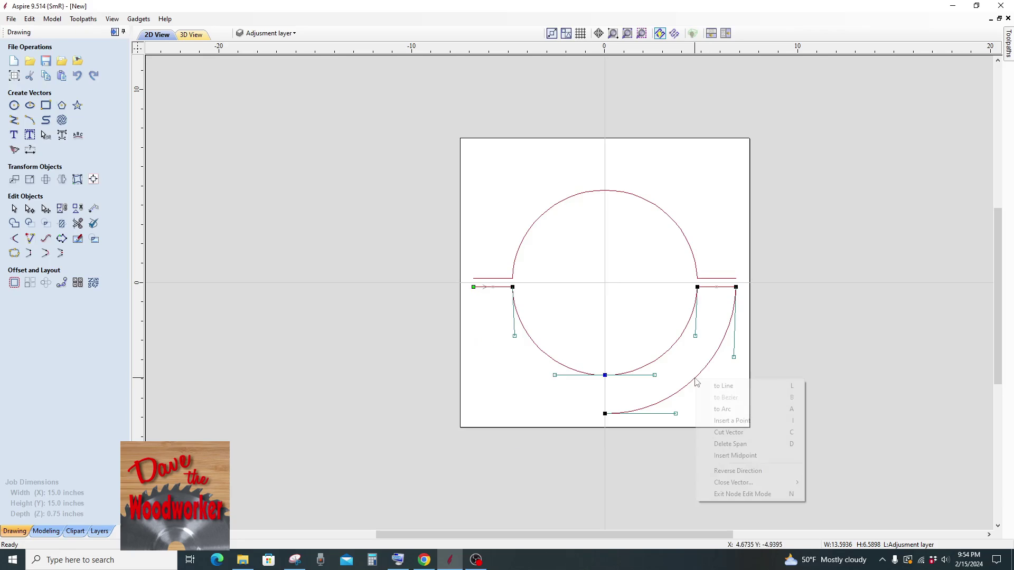
{"action": "left_click", "coordinate": [715, 446]}
{"action": "left_click", "coordinate": [512, 378]}
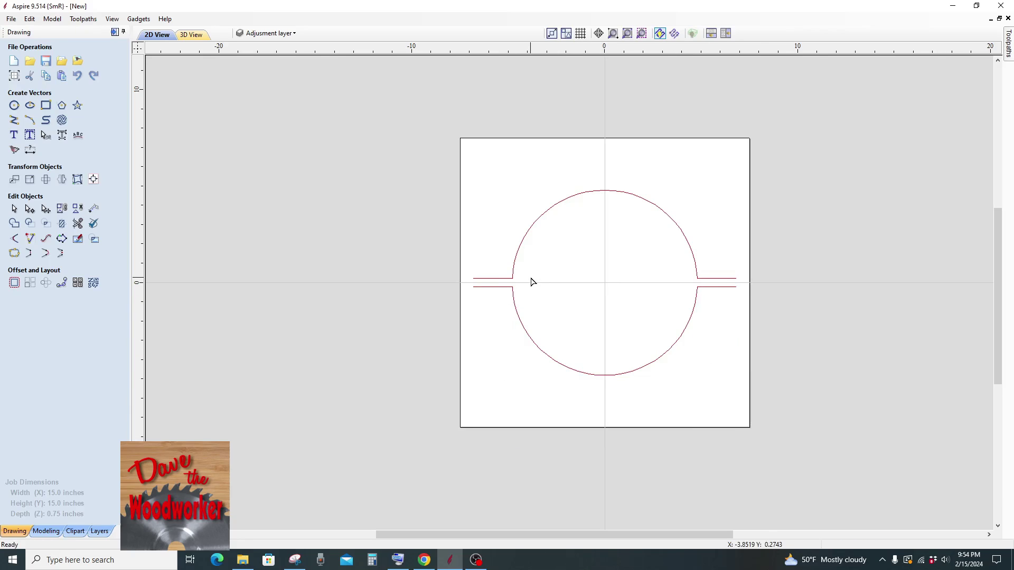
Show Layer 1 briefly to compare its circles with the remaining vectors, and hide it again
{"action": "left_click", "coordinate": [264, 34]}
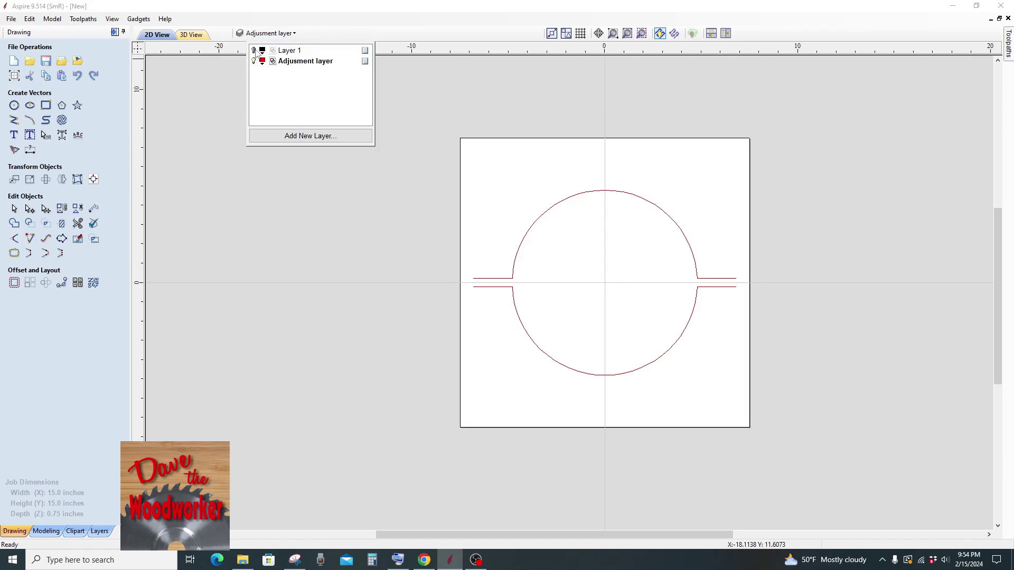
{"action": "left_click", "coordinate": [253, 51]}
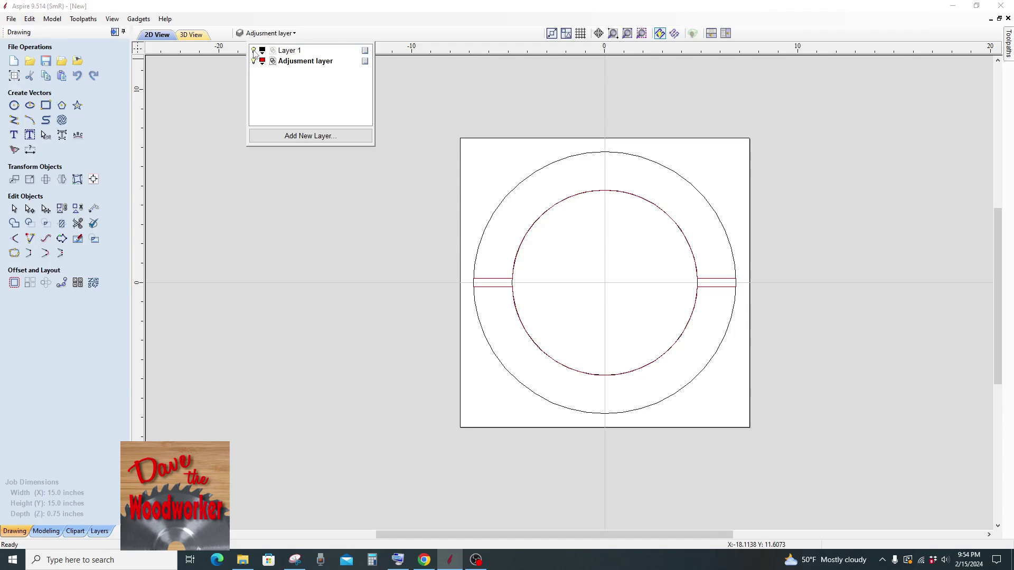
{"action": "left_click", "coordinate": [253, 50]}
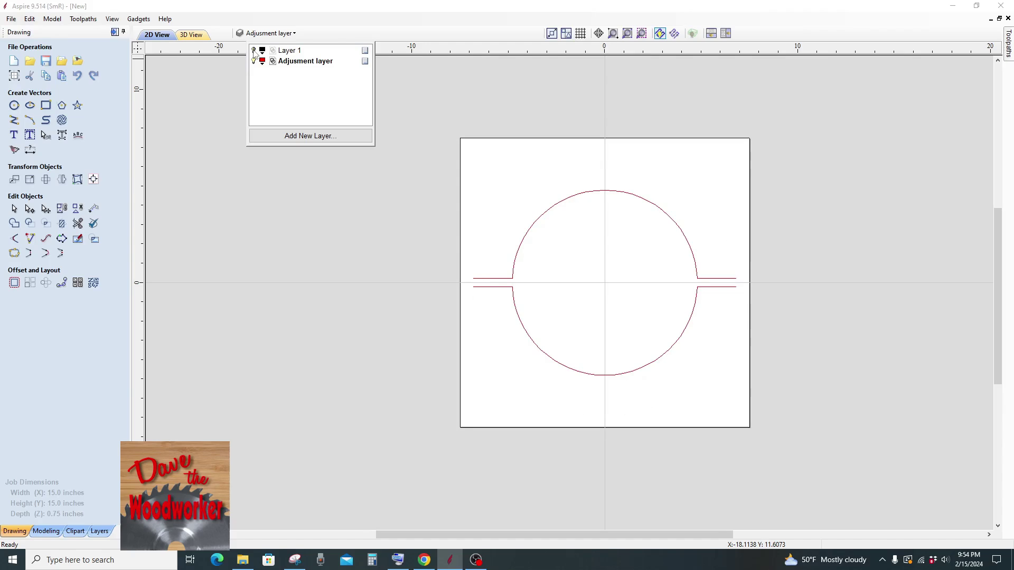
Add a new layer named "Top Text" as the active layer
{"action": "left_click", "coordinate": [294, 136]}
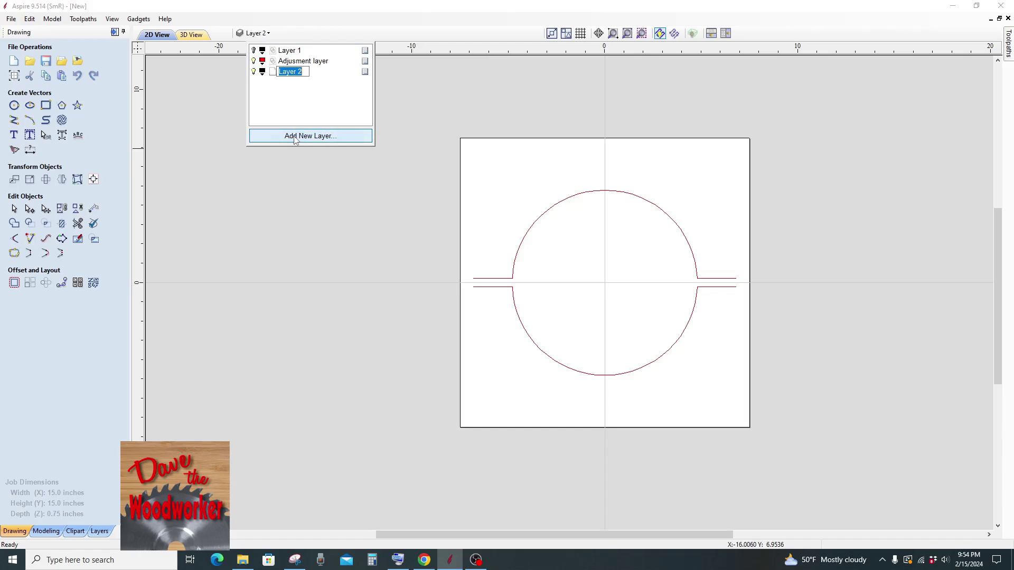
{"action": "type", "text": "Top Text"}
{"action": "key", "text": "Return"}
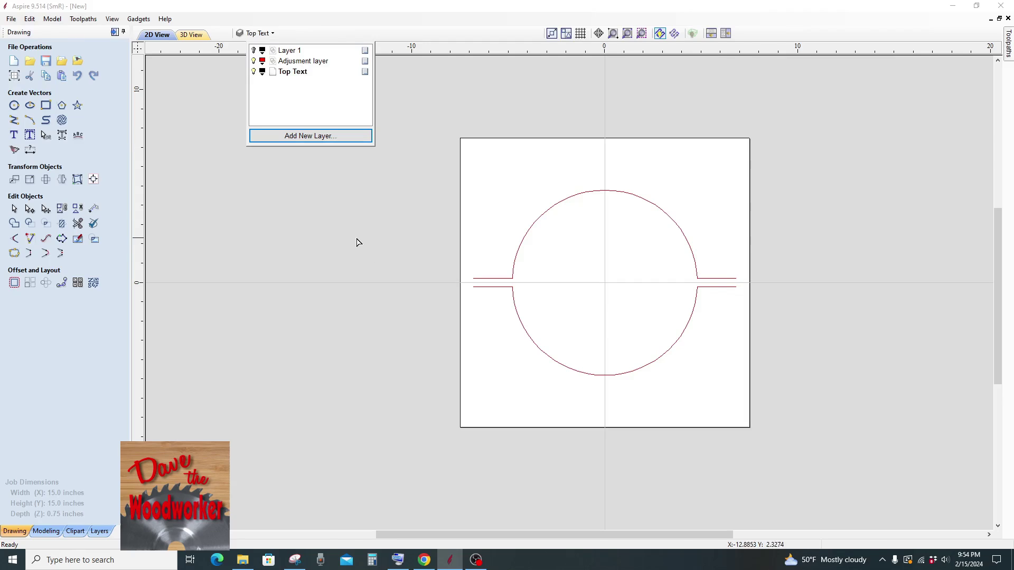
{"action": "left_click", "coordinate": [425, 204]}
{"action": "left_click", "coordinate": [283, 34]}
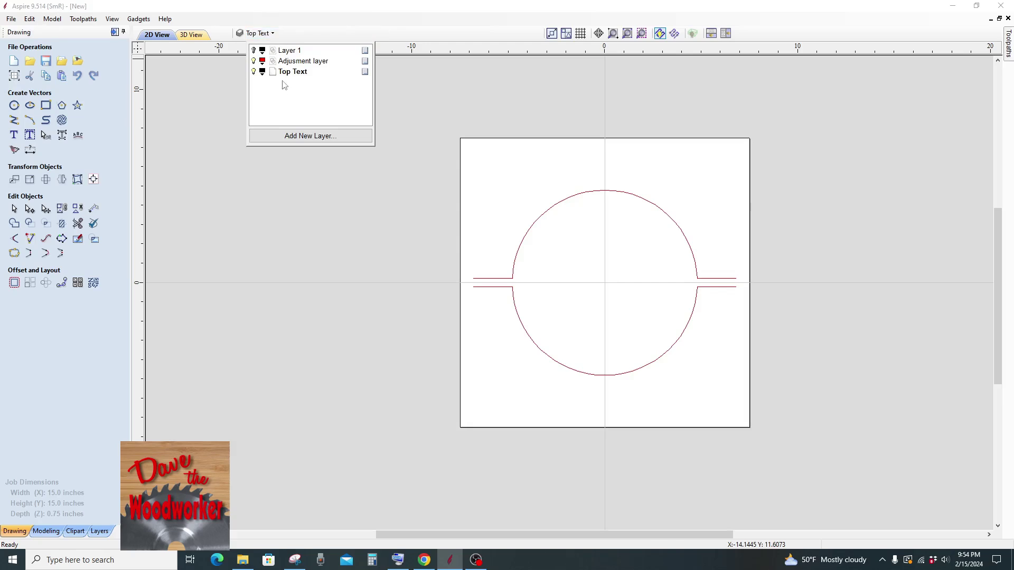
{"action": "left_click", "coordinate": [340, 224]}
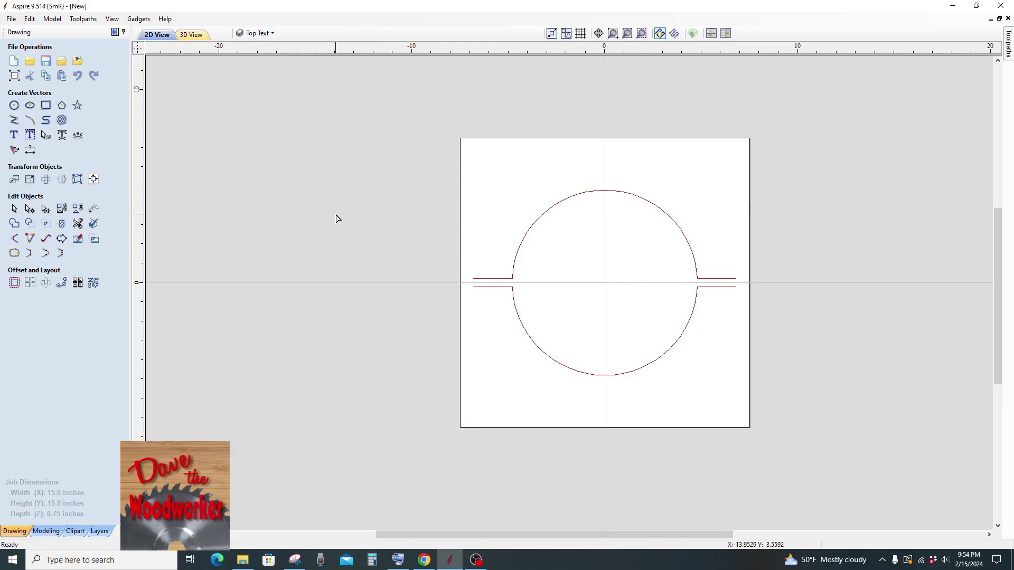
Create the text "DAD'S GARAGE" with Auto Layout Text, fitted to the bounds of the upper open vector
{"action": "left_click", "coordinate": [528, 236]}
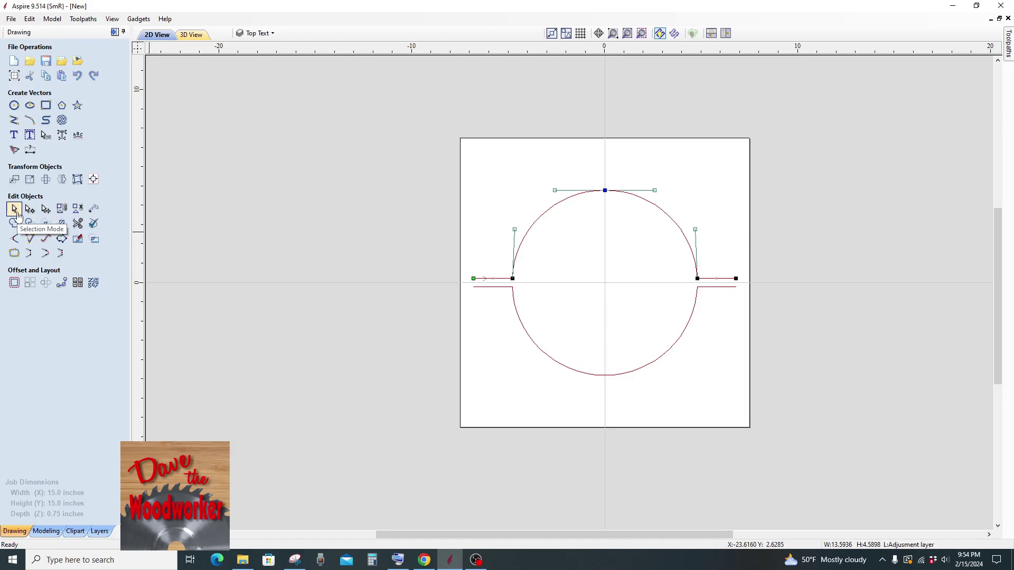
{"action": "left_click", "coordinate": [15, 211]}
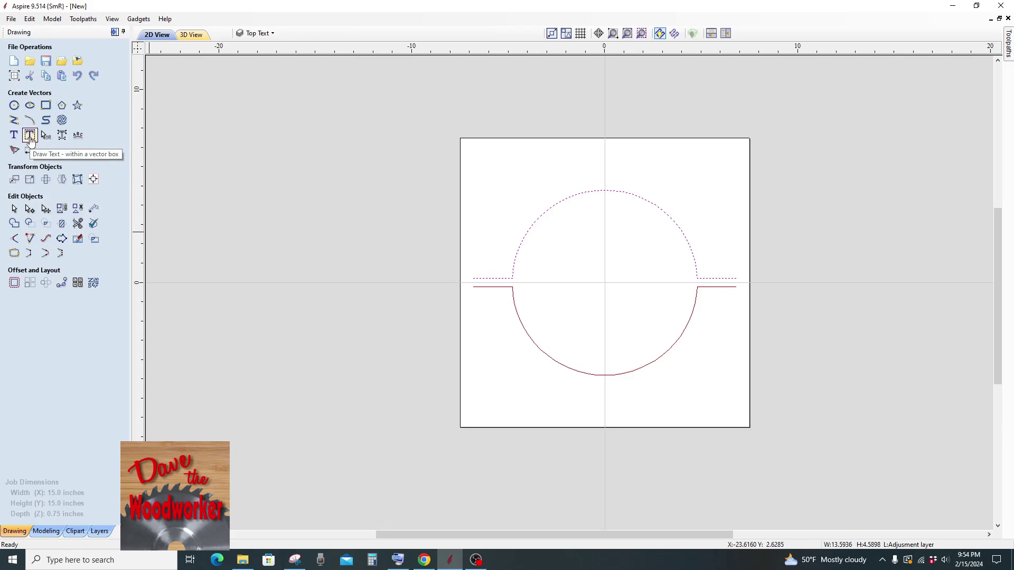
{"action": "left_click", "coordinate": [30, 136]}
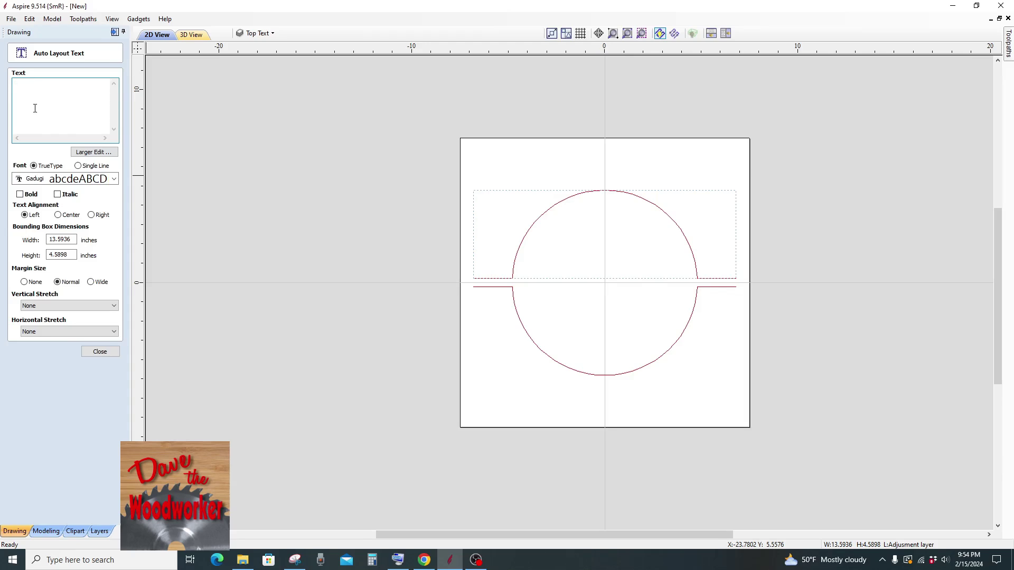
{"action": "type", "text": "DA"}
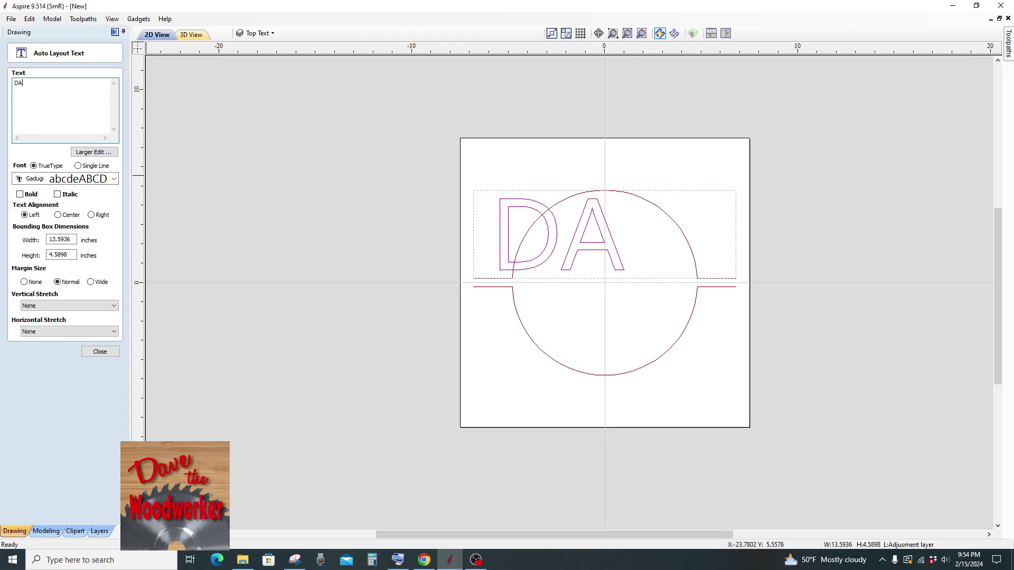
{"action": "type", "text": "D'S G"}
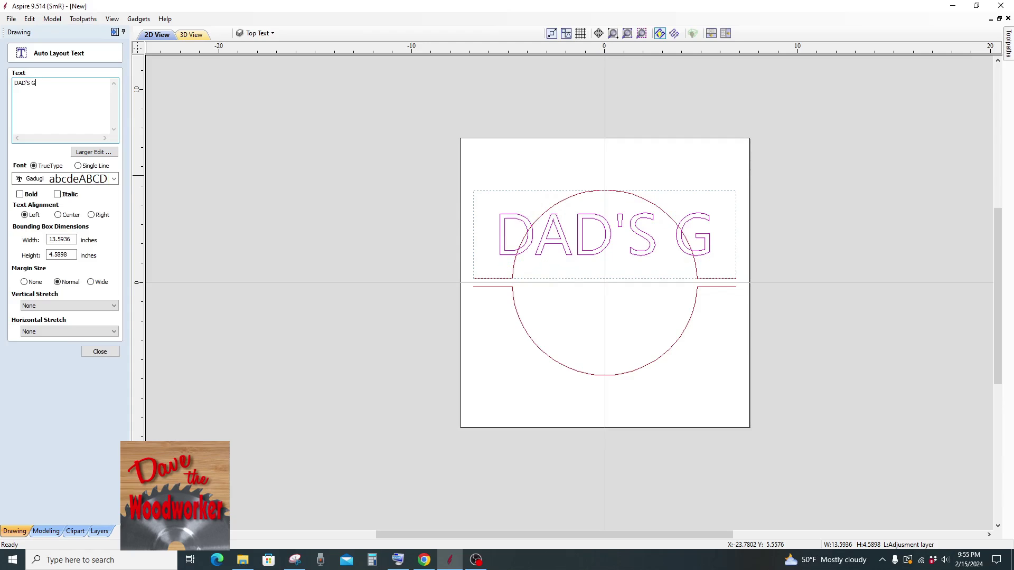
{"action": "type", "text": "ARAGE"}
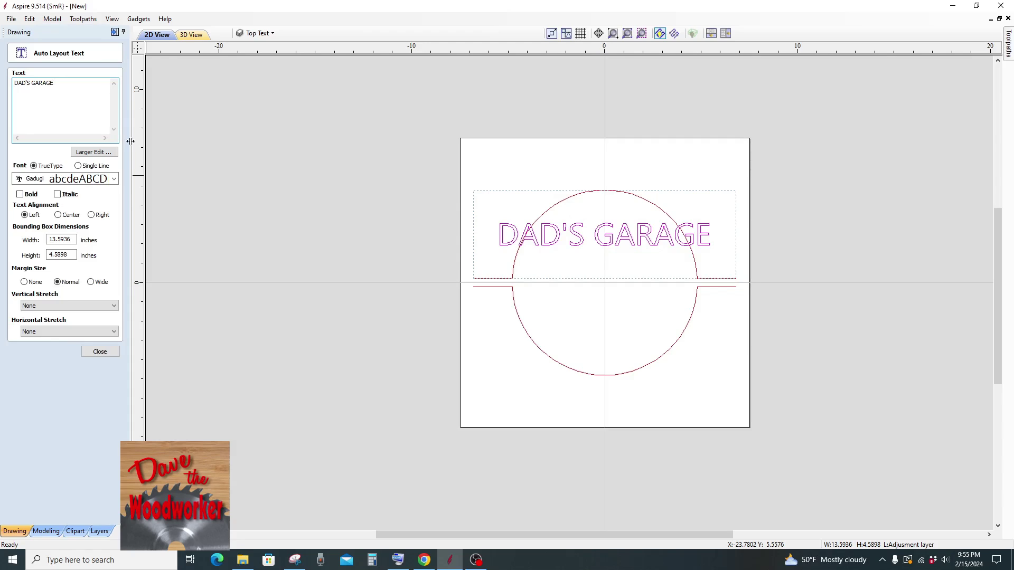
{"action": "left_click", "coordinate": [100, 351]}
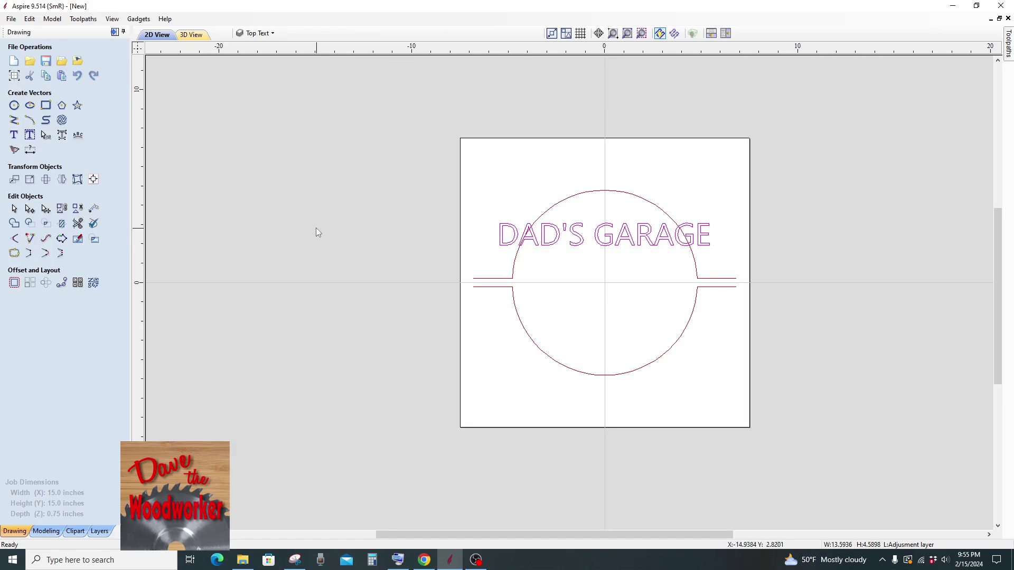
Wrap the DAD'S GARAGE text above the upper open vector with Text On A Curve, aligning the letters to the curve
{"action": "left_click", "coordinate": [80, 139]}
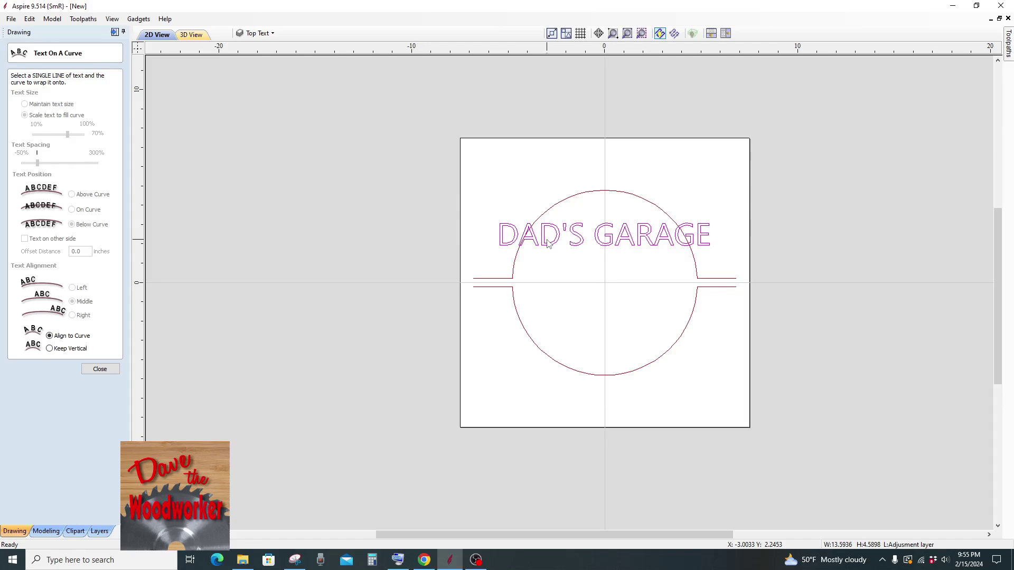
{"action": "left_click", "coordinate": [517, 258]}
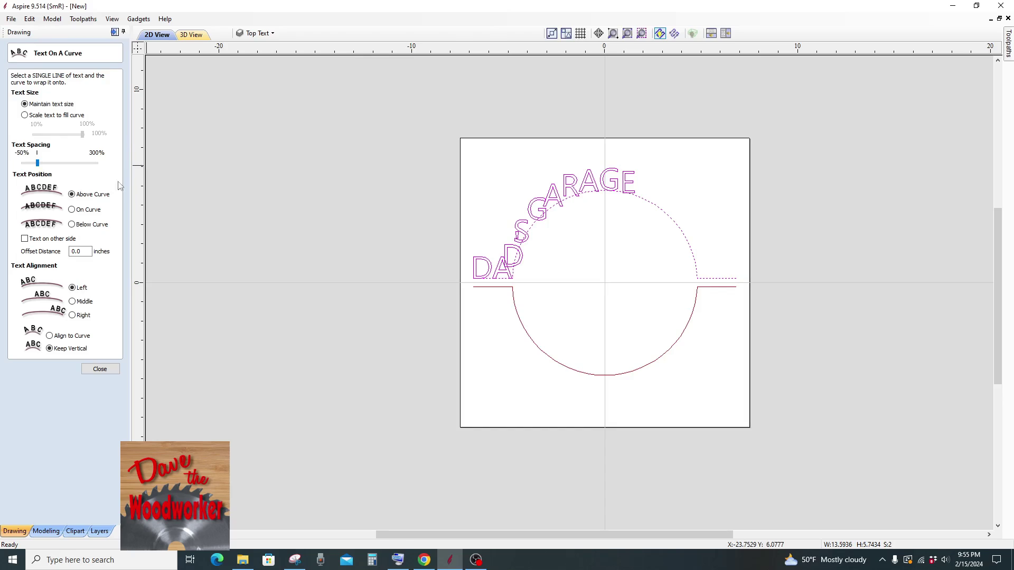
{"action": "left_click", "coordinate": [50, 336]}
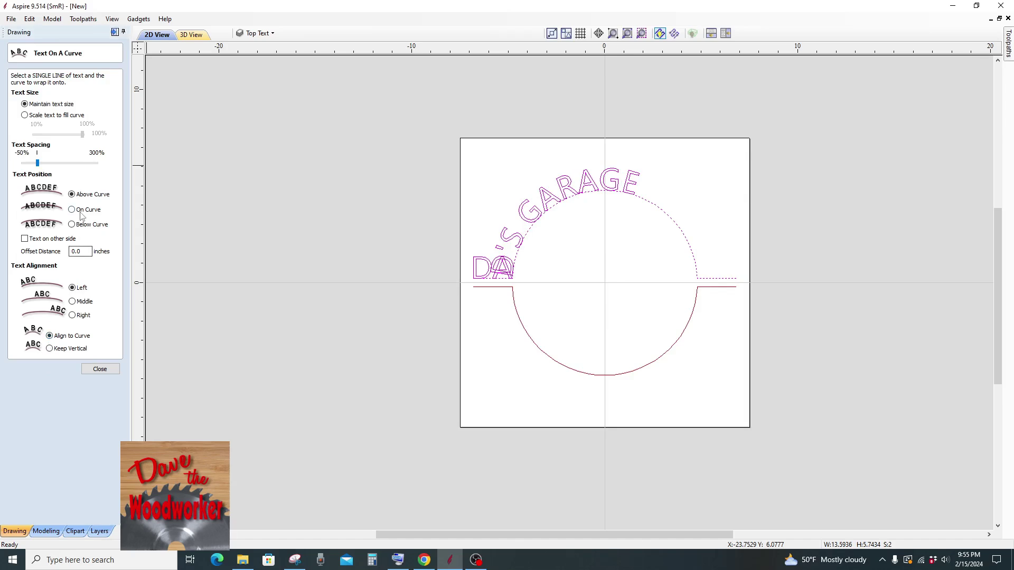
Scale the curved text to fill 67% of the curve and align it to the middle
{"action": "left_click", "coordinate": [24, 116]}
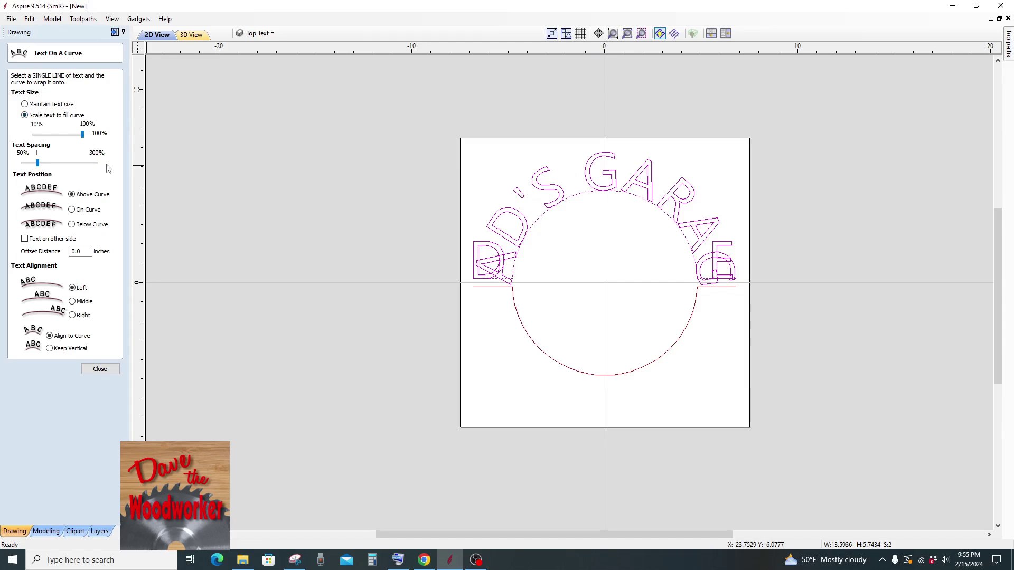
{"action": "left_click_drag", "start_coordinate": [81, 135], "coordinate": [64, 136]}
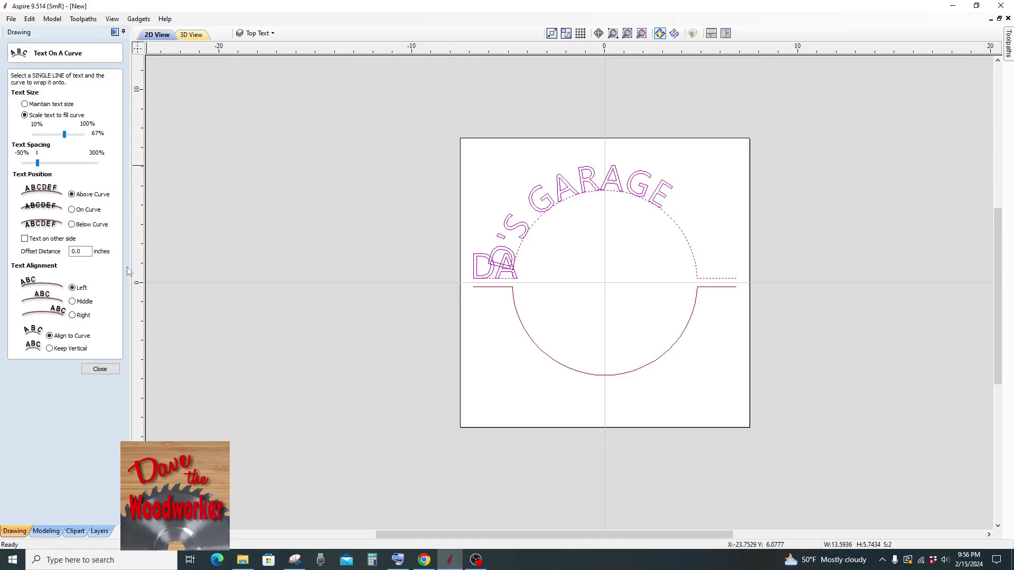
{"action": "left_click", "coordinate": [72, 302]}
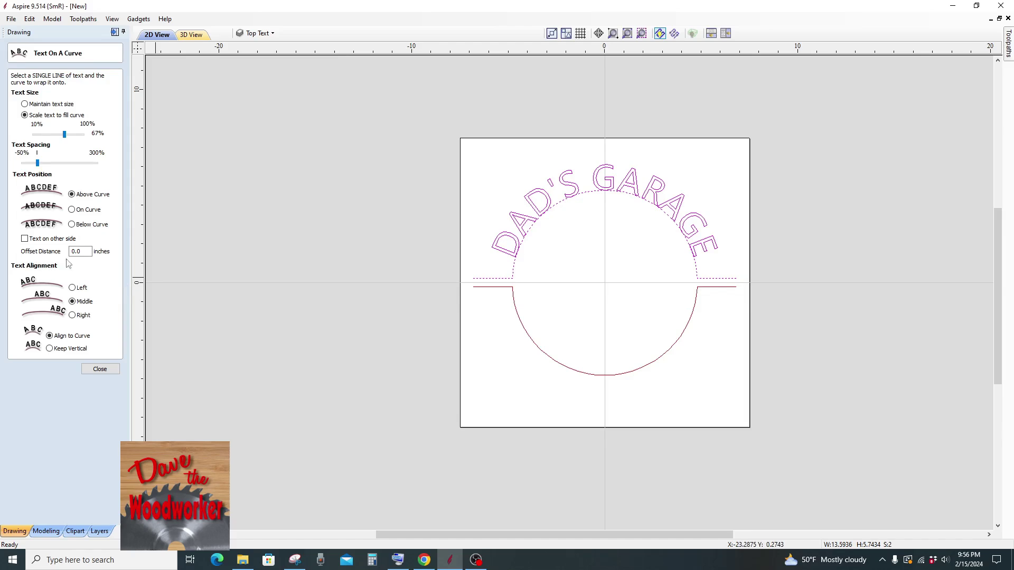
Set the curved text's offset distance to 0.3 inches and finish the text wrapping
{"action": "left_click_drag", "start_coordinate": [89, 252], "coordinate": [73, 252]}
{"action": "left_click", "coordinate": [80, 252]}
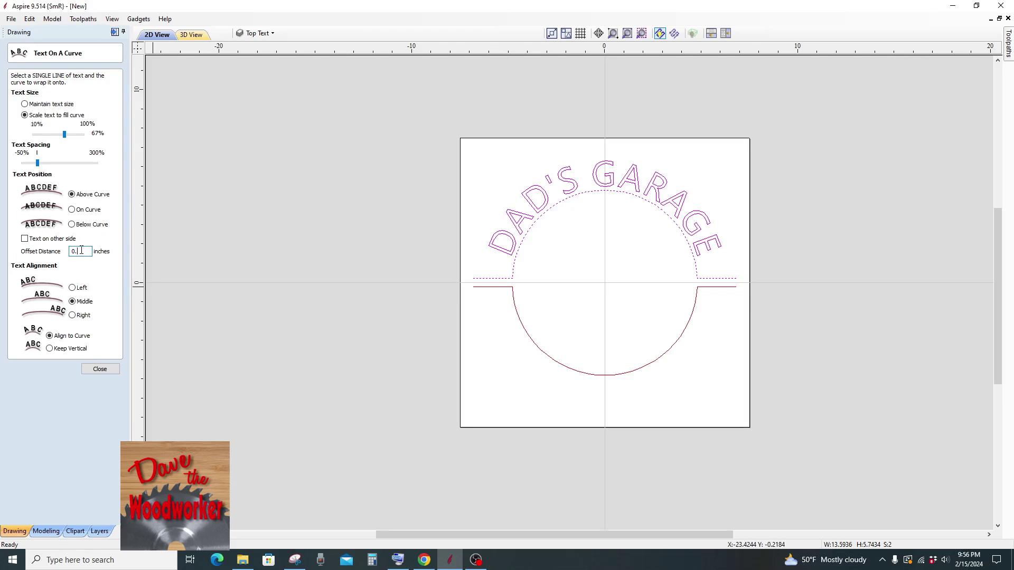
{"action": "key", "text": "Return"}
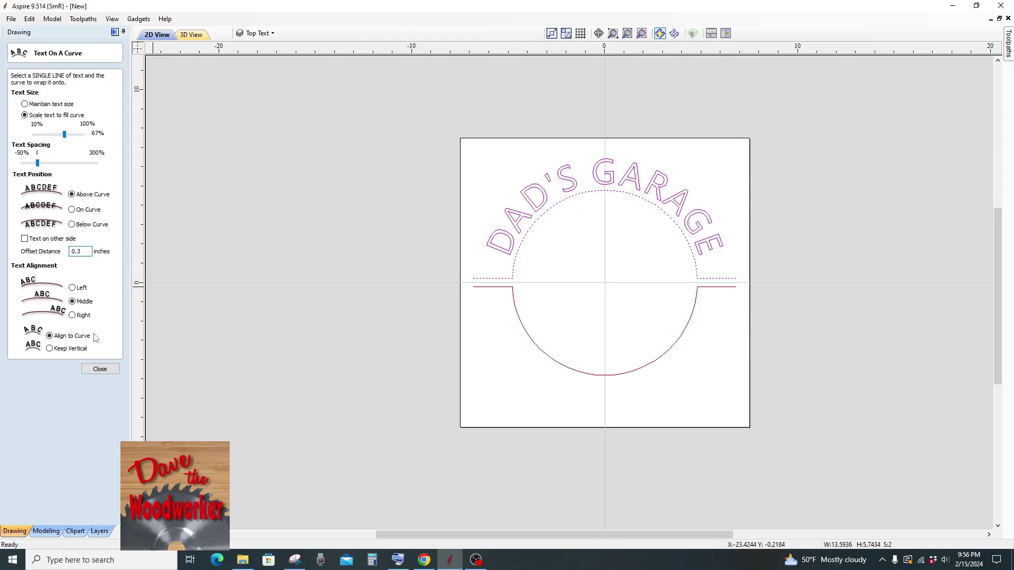
{"action": "left_click", "coordinate": [95, 369]}
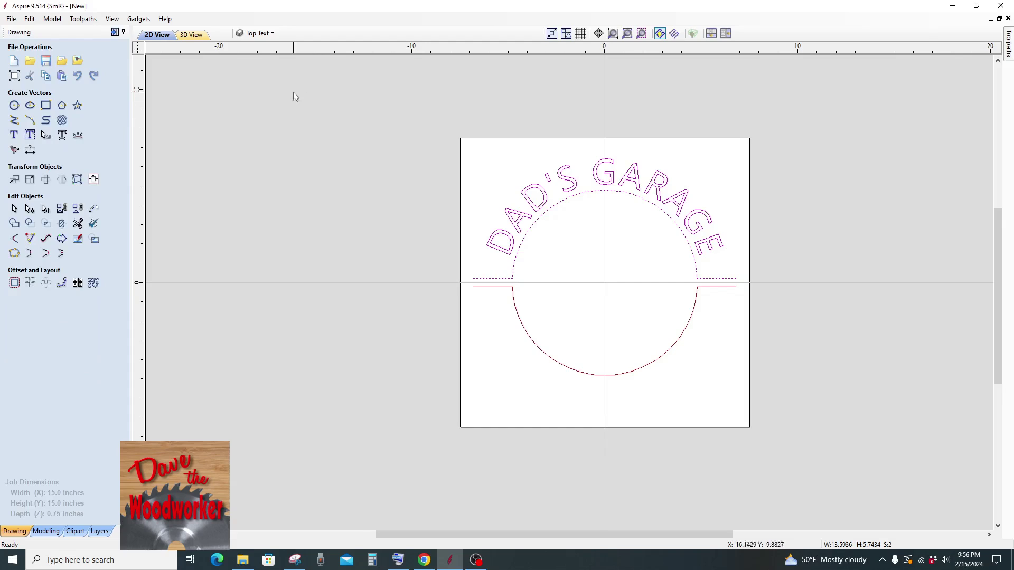
Make Layer 1 visible so the ring's circles show around the curved text
{"action": "left_click", "coordinate": [265, 34]}
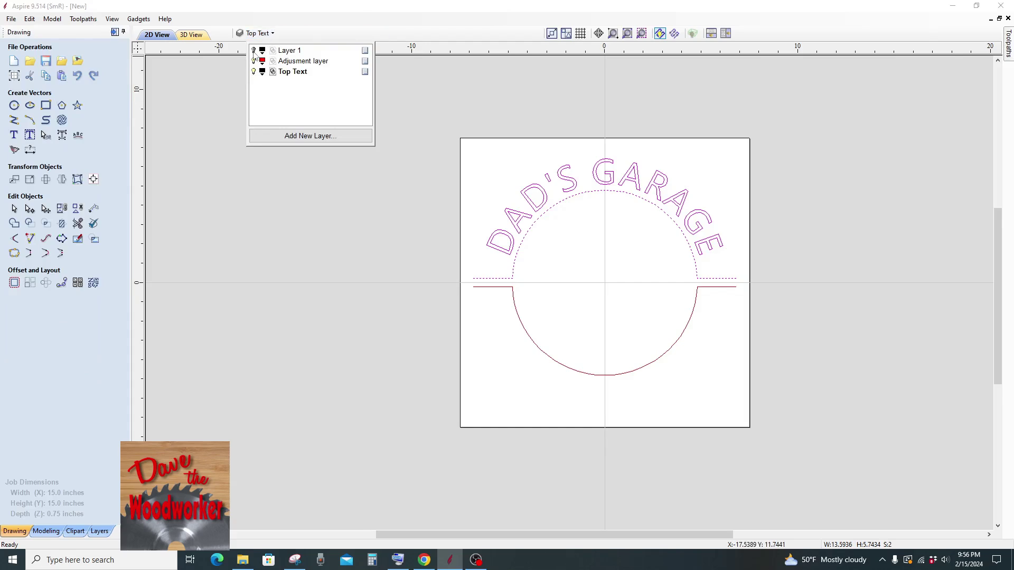
{"action": "left_click", "coordinate": [254, 51]}
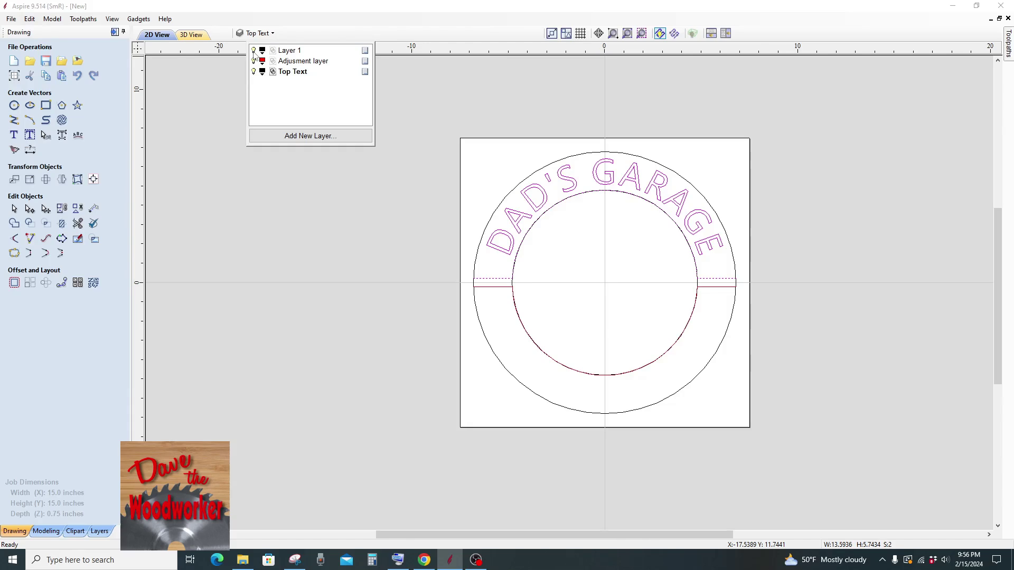
Hide Layer 1 and add a new layer named "Btm Text" for the lower lettering
{"action": "left_click", "coordinate": [253, 50]}
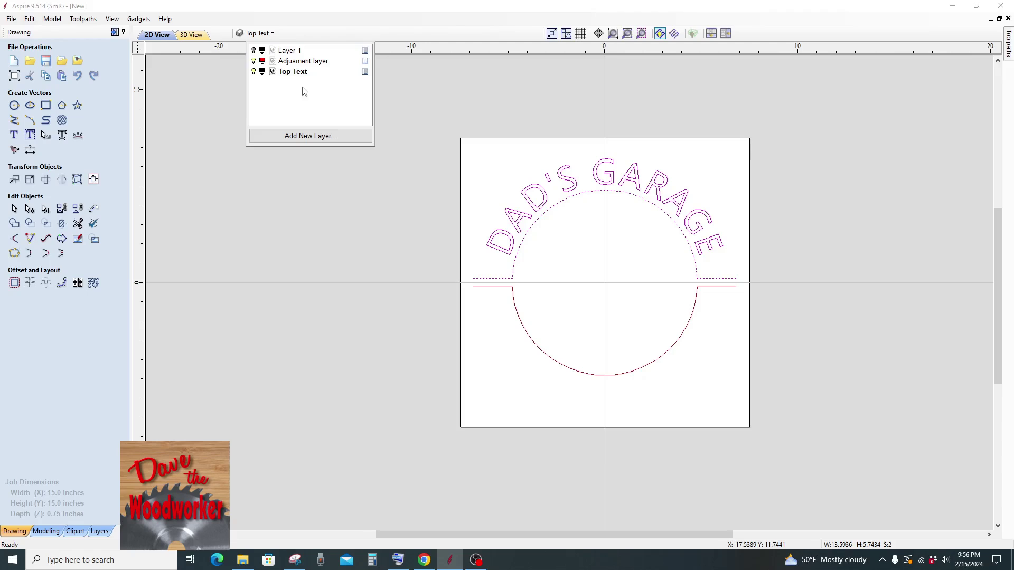
{"action": "left_click", "coordinate": [301, 136]}
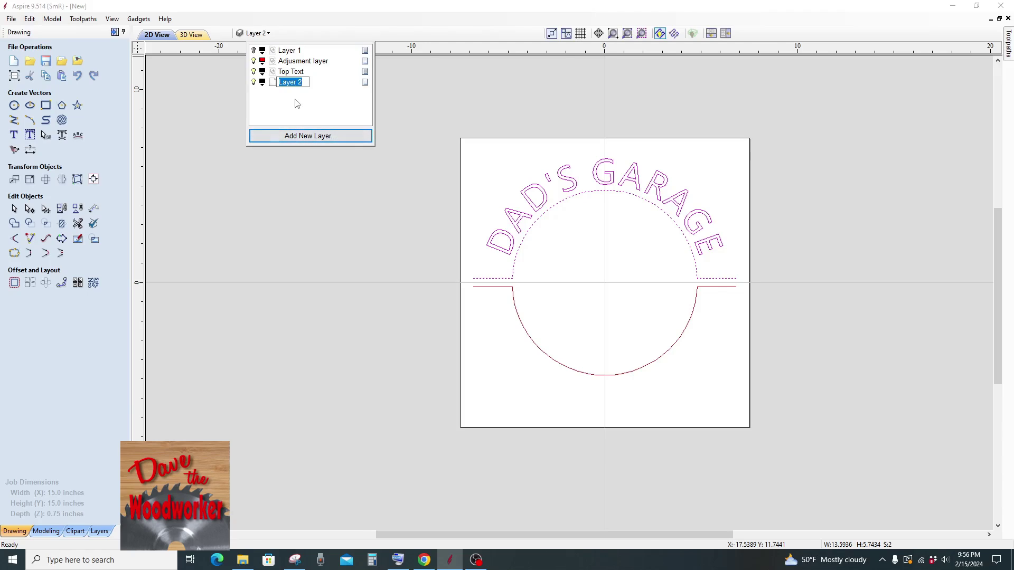
{"action": "type", "text": "Btm Text"}
{"action": "key", "text": "Return"}
{"action": "left_click", "coordinate": [321, 169]}
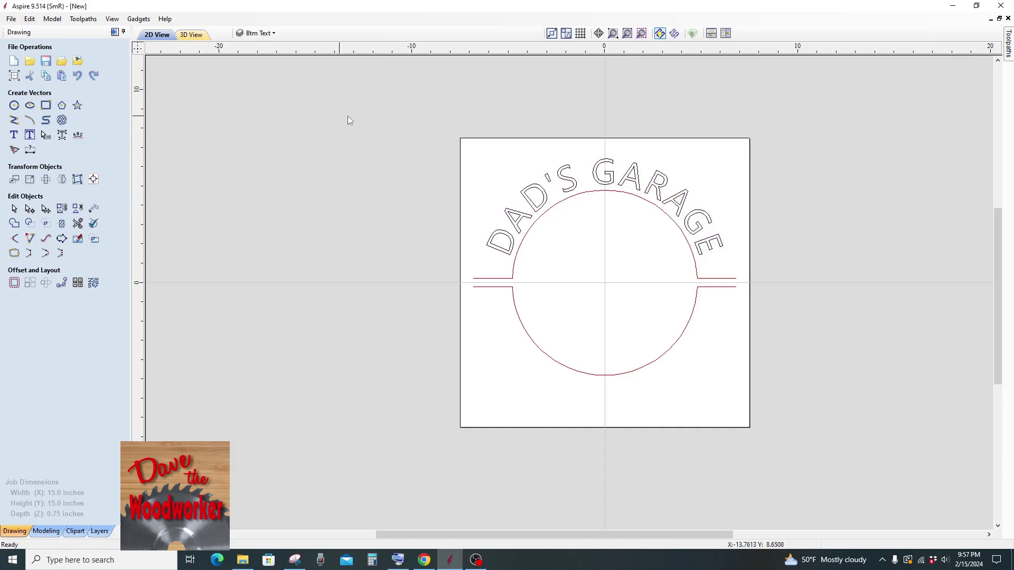
Create the text "MY TOOLS" with Auto Layout Text, fitted to the bounds of the lower open vector
{"action": "left_click", "coordinate": [533, 342]}
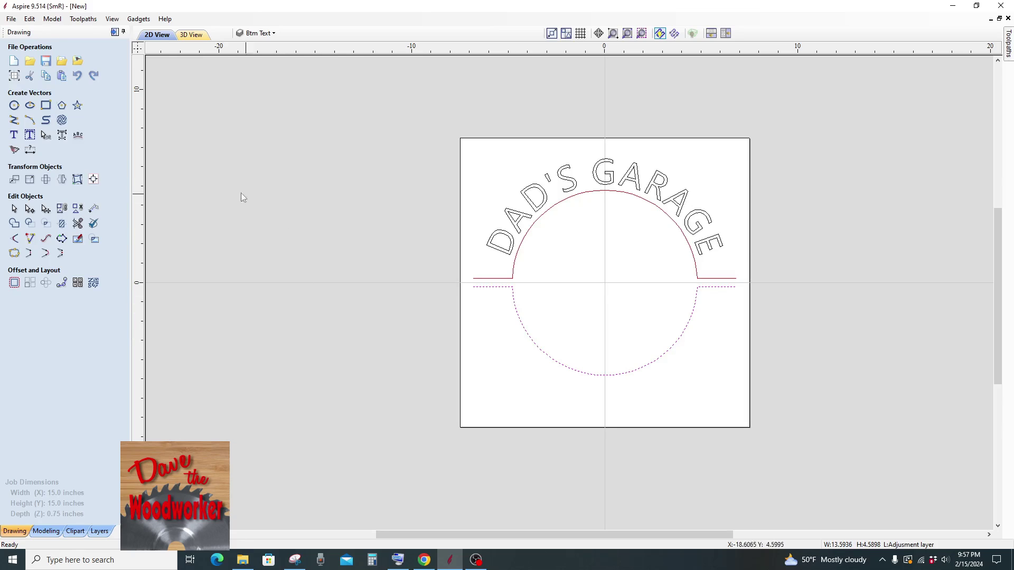
{"action": "left_click", "coordinate": [30, 136]}
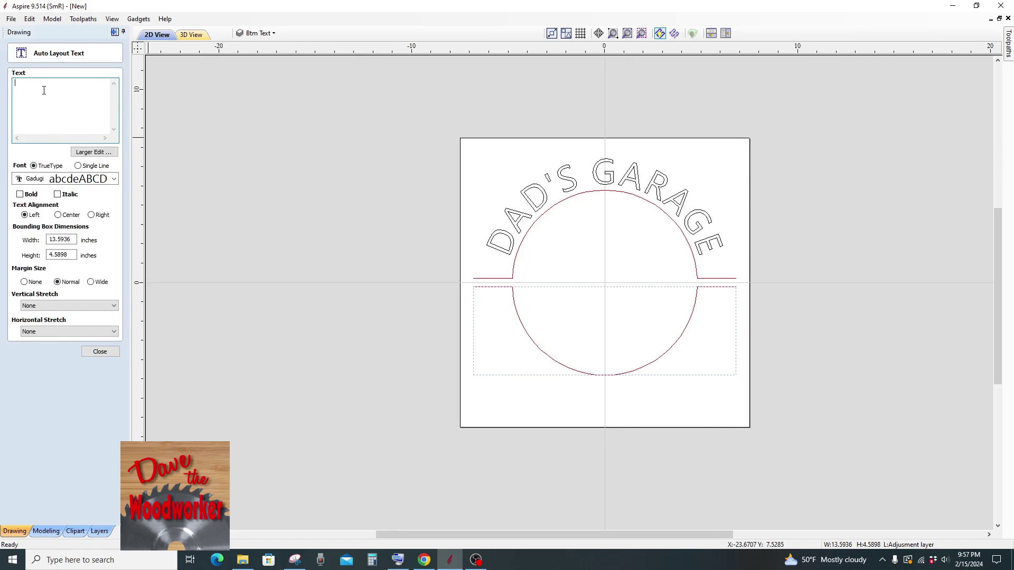
{"action": "type", "text": "MY"}
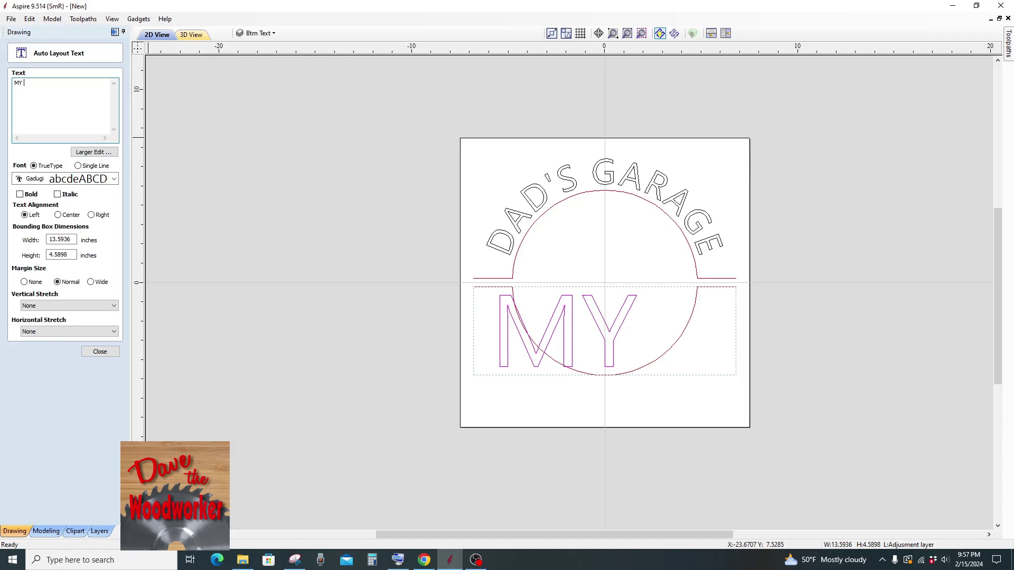
{"action": "type", "text": " TOOL"}
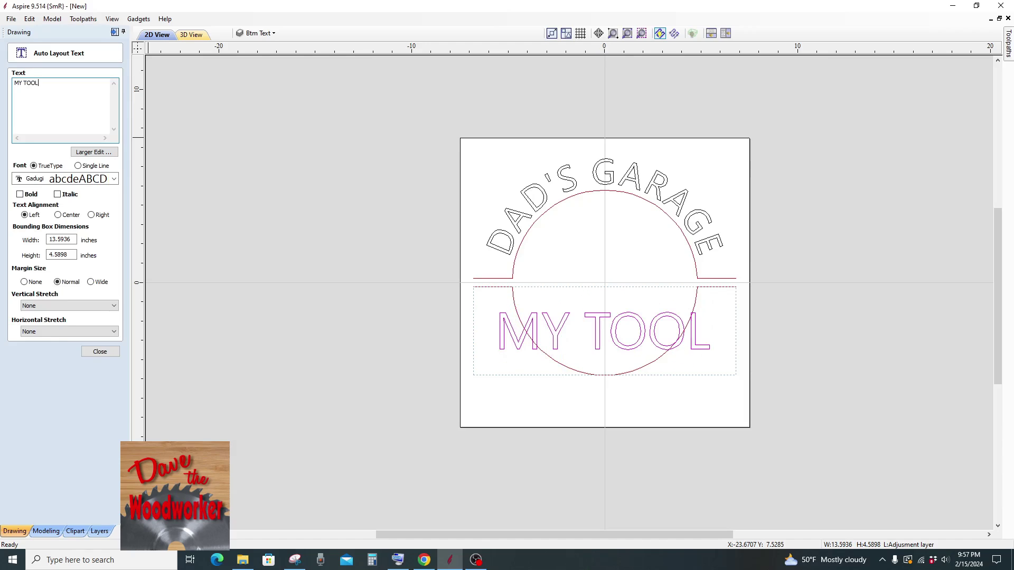
{"action": "type", "text": "S"}
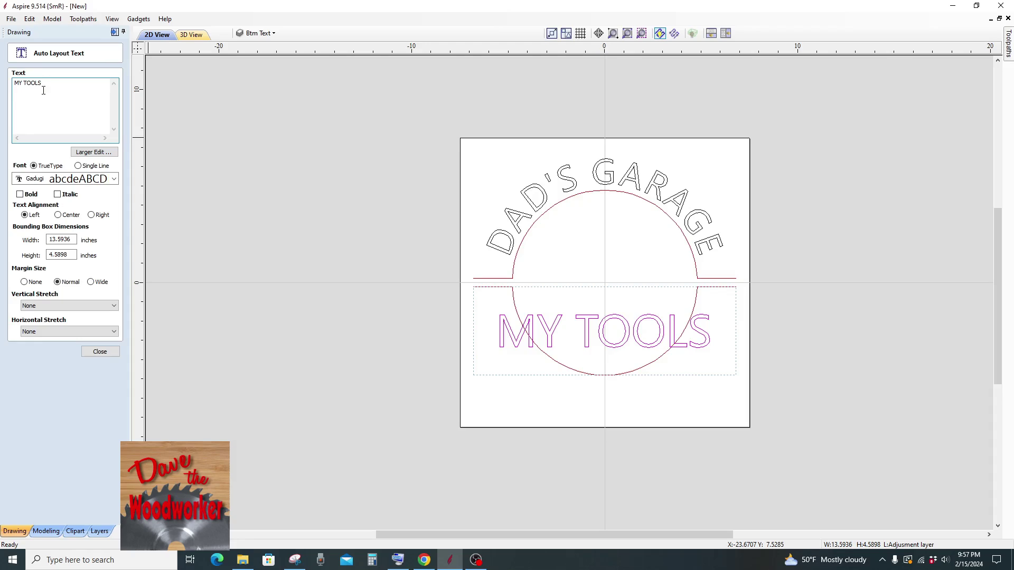
{"action": "left_click", "coordinate": [100, 351]}
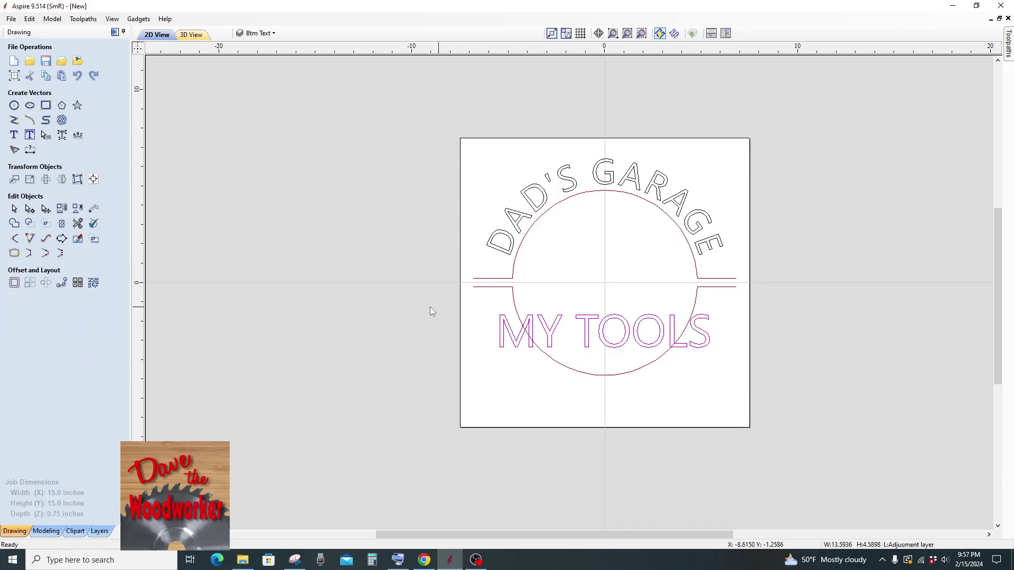
Wrap MY TOOLS onto the lower open vector with Text On A Curve, aligning the letters to the curve and placing them below it
{"action": "left_click", "coordinate": [77, 136]}
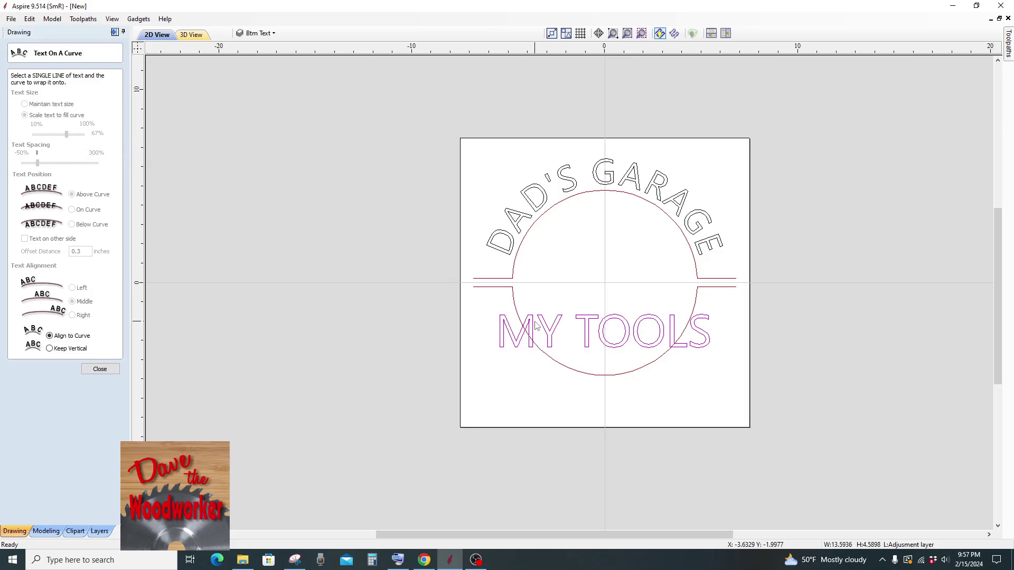
{"action": "left_click", "coordinate": [517, 313], "text": "shift"}
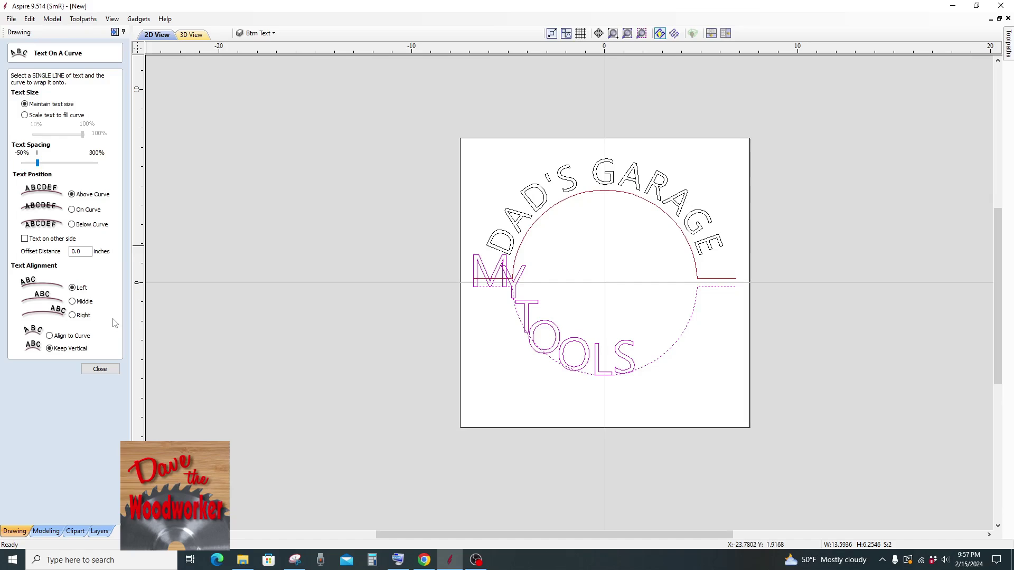
{"action": "left_click", "coordinate": [49, 336]}
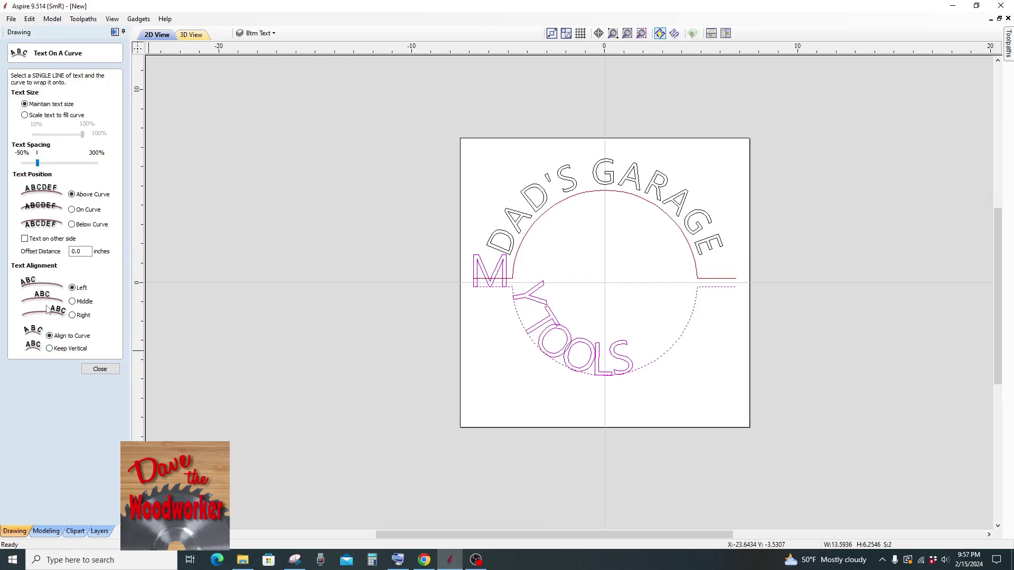
{"action": "left_click", "coordinate": [72, 225]}
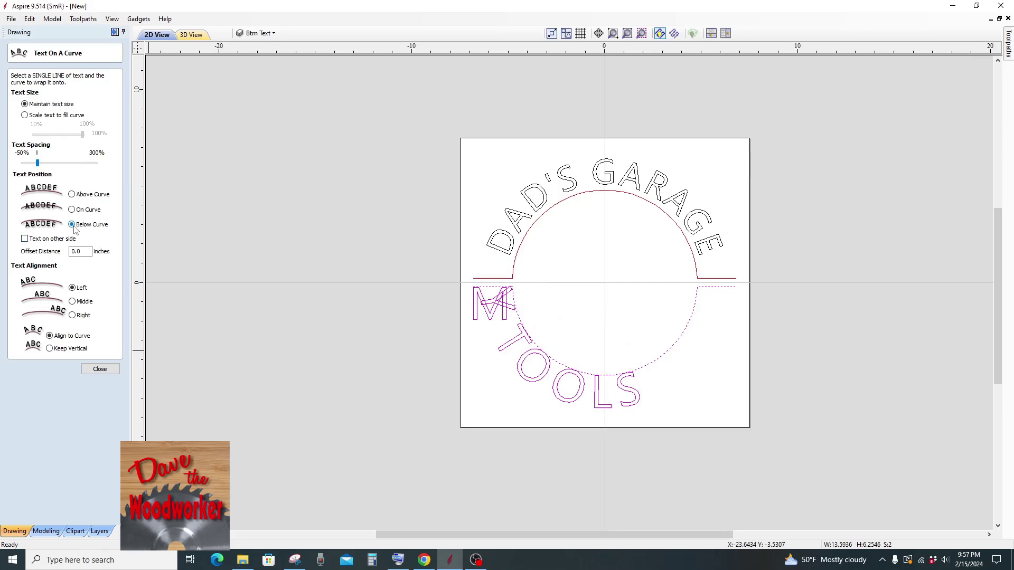
Scale the MY TOOLS text to fill 64% of the curve and align it to the middle
{"action": "left_click", "coordinate": [24, 115]}
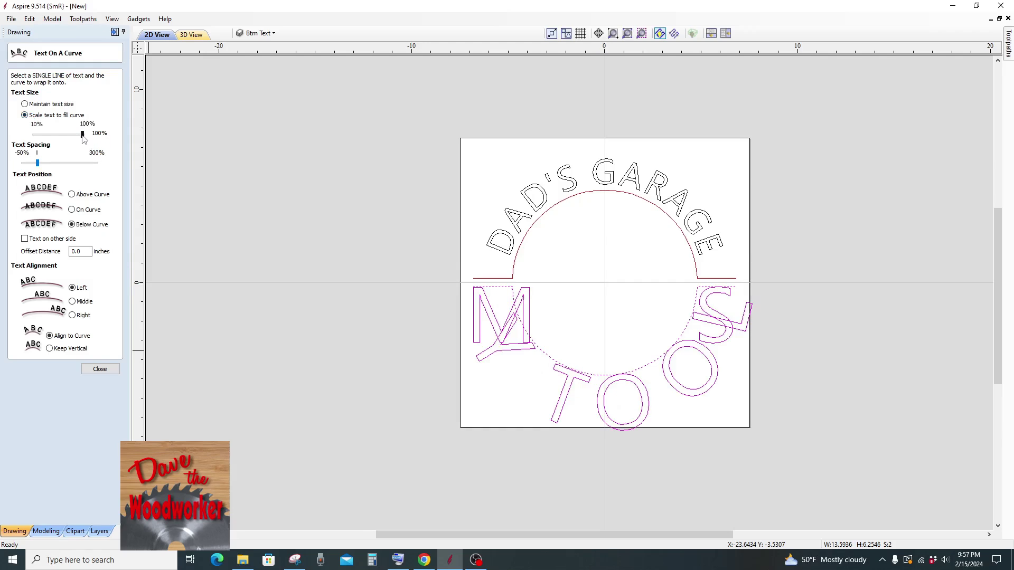
{"action": "left_click_drag", "start_coordinate": [83, 136], "coordinate": [62, 136]}
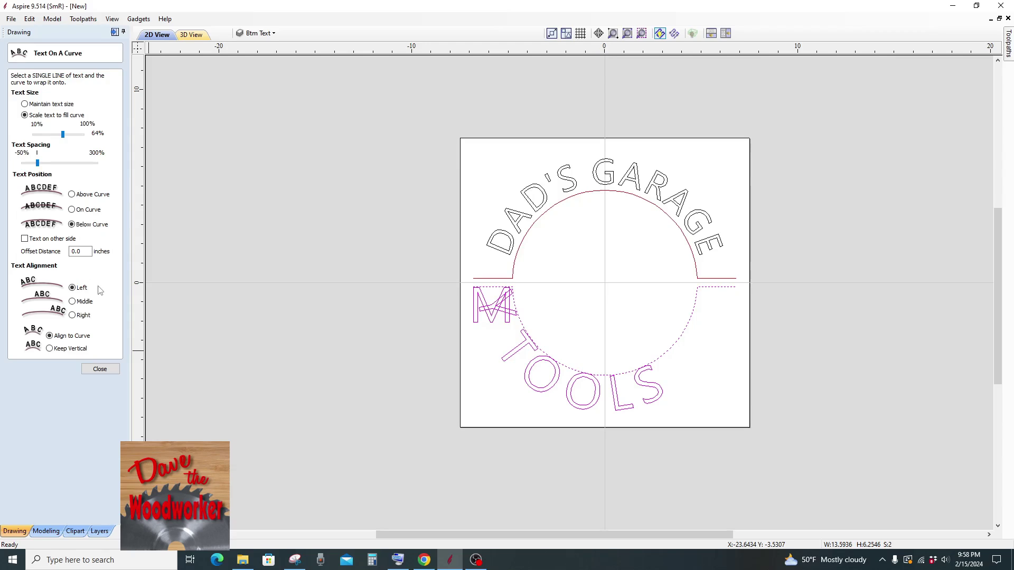
{"action": "left_click", "coordinate": [74, 304]}
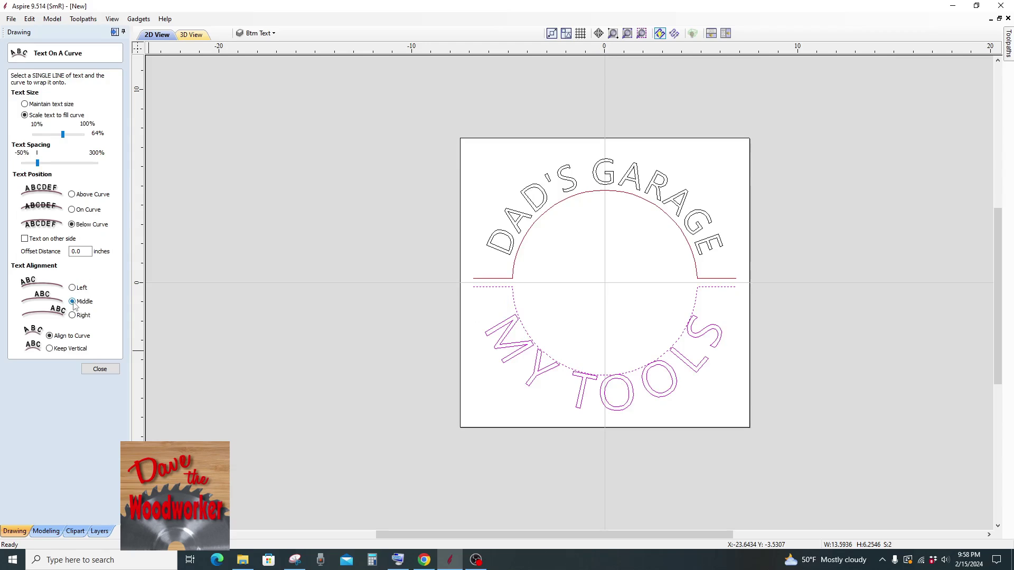
Set the MY TOOLS text's offset distance to 0.3 inches and close Text On A Curve
{"action": "left_click", "coordinate": [86, 251]}
{"action": "type", "text": "3"}
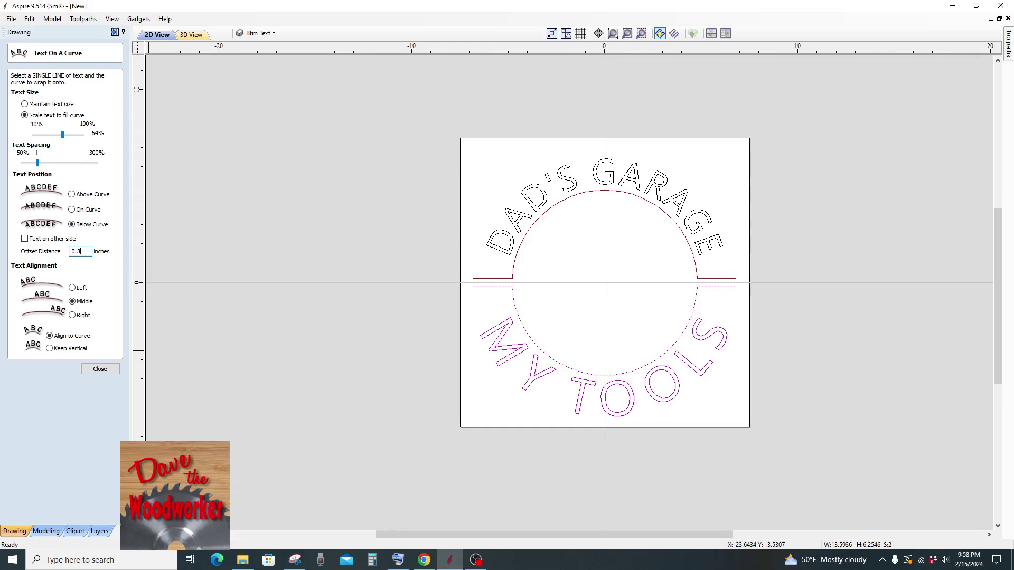
{"action": "left_click", "coordinate": [103, 369]}
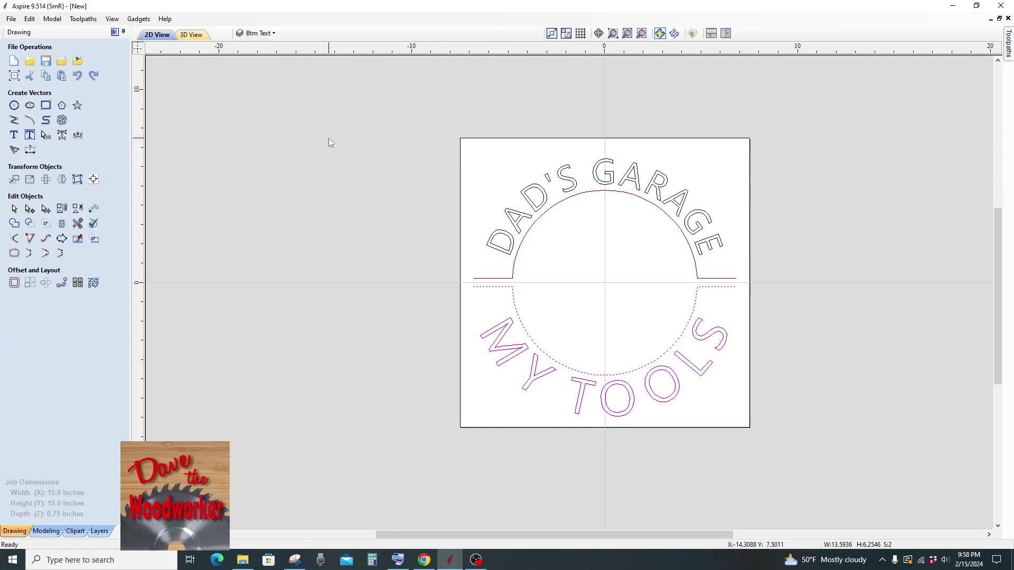
Make Layer 1 visible and check the lower text against the ring with the adjustment layer hidden, restoring that layer's visibility at the end
{"action": "left_click", "coordinate": [273, 34]}
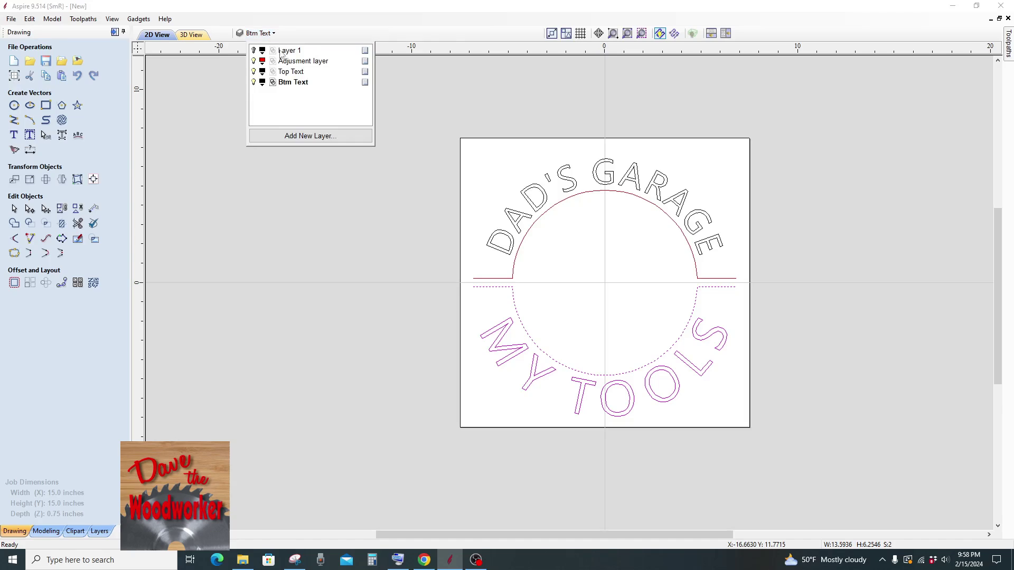
{"action": "left_click", "coordinate": [253, 61]}
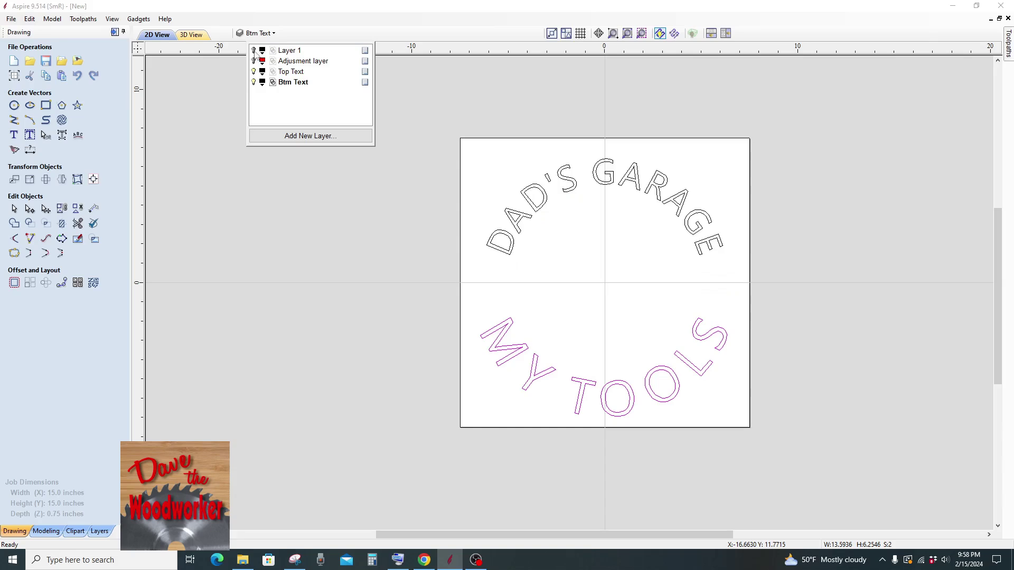
{"action": "left_click", "coordinate": [254, 51]}
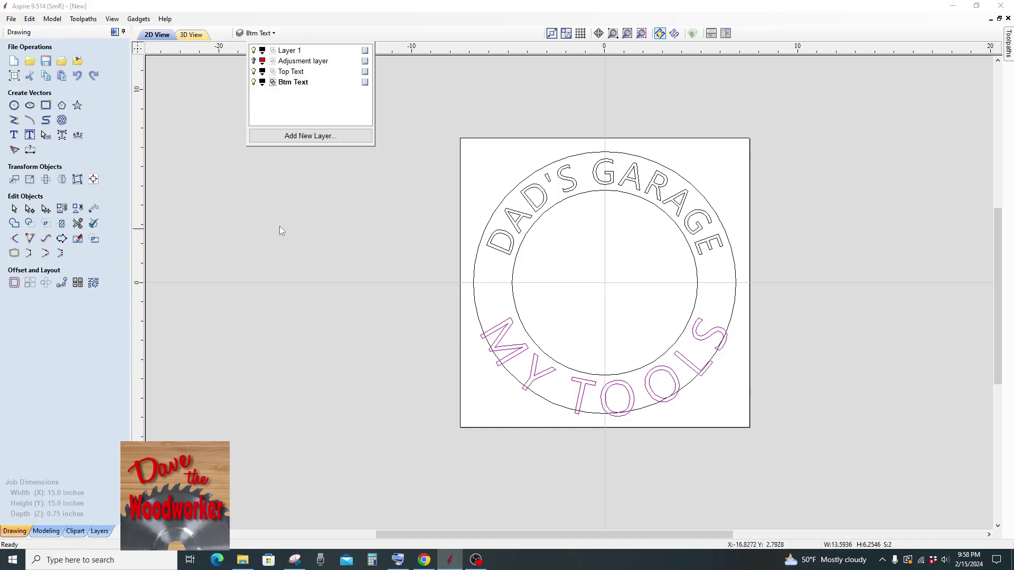
{"action": "left_click", "coordinate": [253, 61]}
{"action": "left_click", "coordinate": [309, 161]}
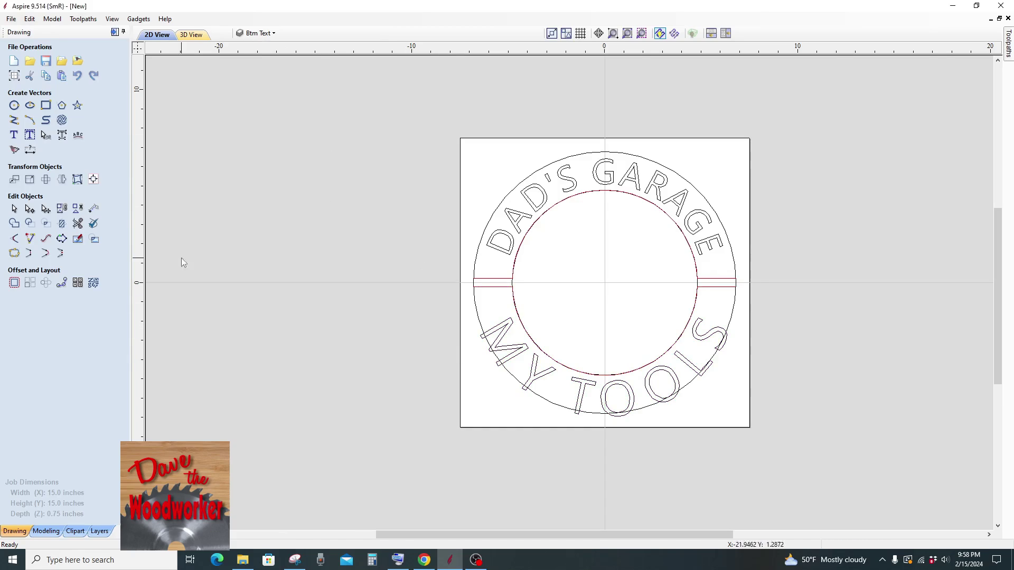
Reopen Text On A Curve for MY TOOLS and its lower guide vector, and reduce the text scale to 50% of the curve
{"action": "left_click", "coordinate": [79, 139]}
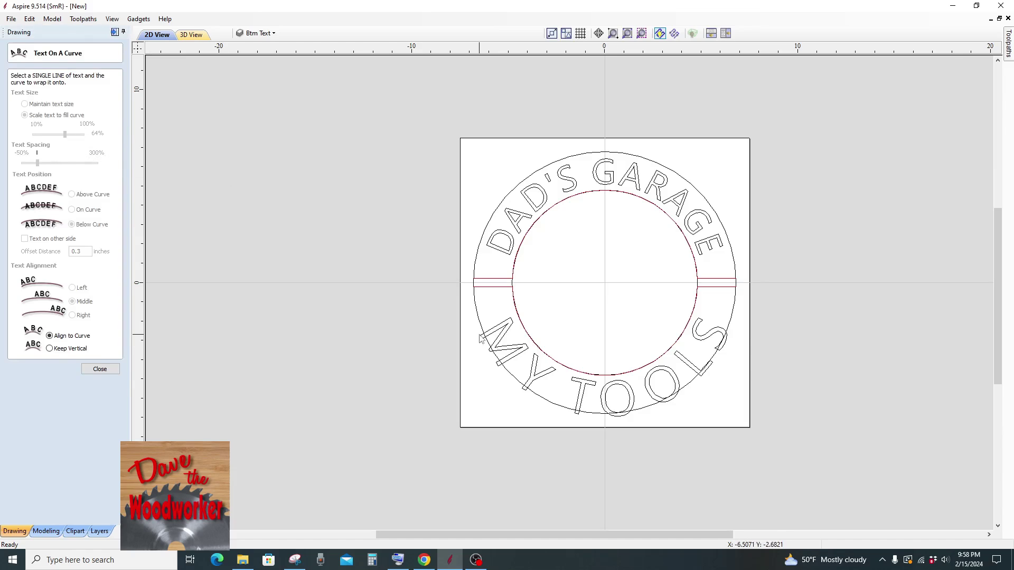
{"action": "left_click", "coordinate": [502, 336]}
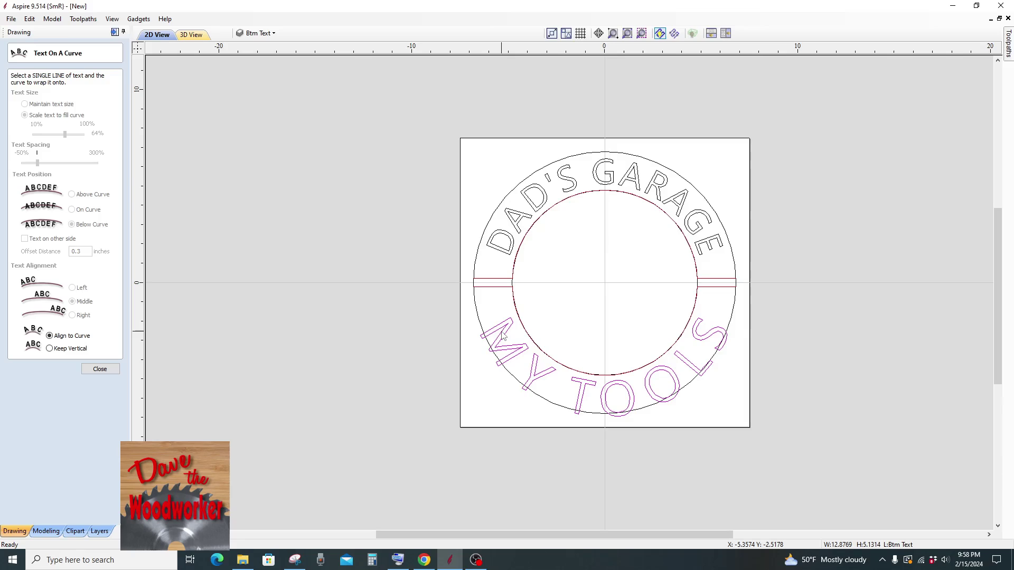
{"action": "left_click", "coordinate": [498, 287], "text": "shift"}
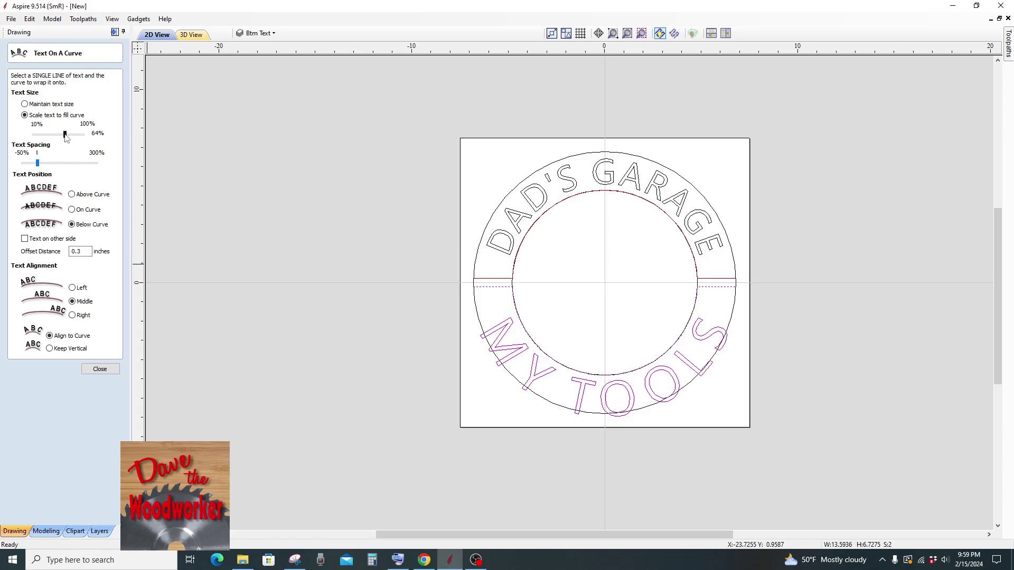
{"action": "left_click_drag", "start_coordinate": [65, 135], "coordinate": [57, 136]}
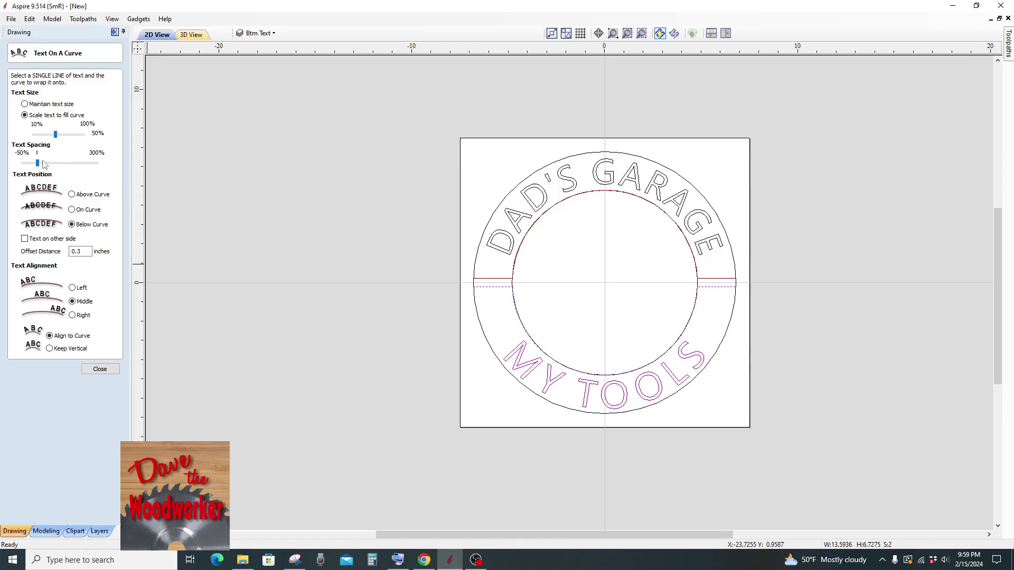
Slightly widen the letter spacing of MY TOOLS and finish the text wrapping
{"action": "left_click_drag", "start_coordinate": [38, 163], "coordinate": [60, 165]}
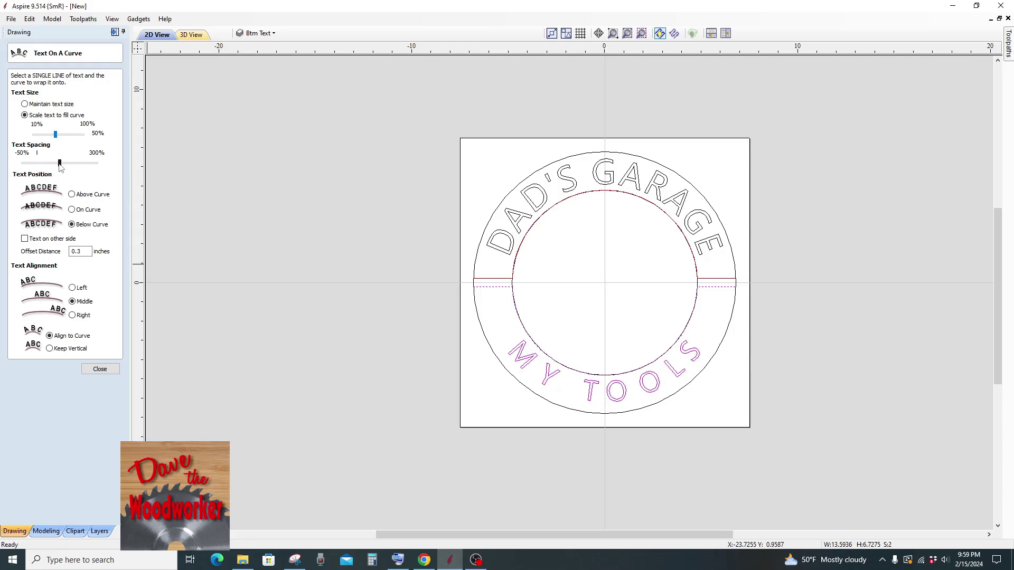
{"action": "left_click_drag", "start_coordinate": [60, 166], "coordinate": [50, 162]}
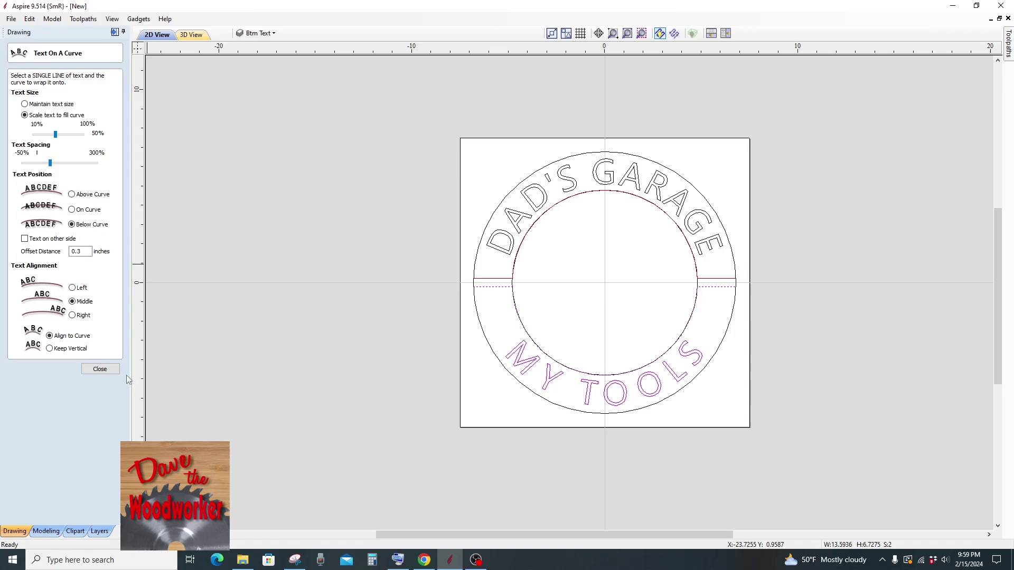
{"action": "left_click", "coordinate": [99, 369]}
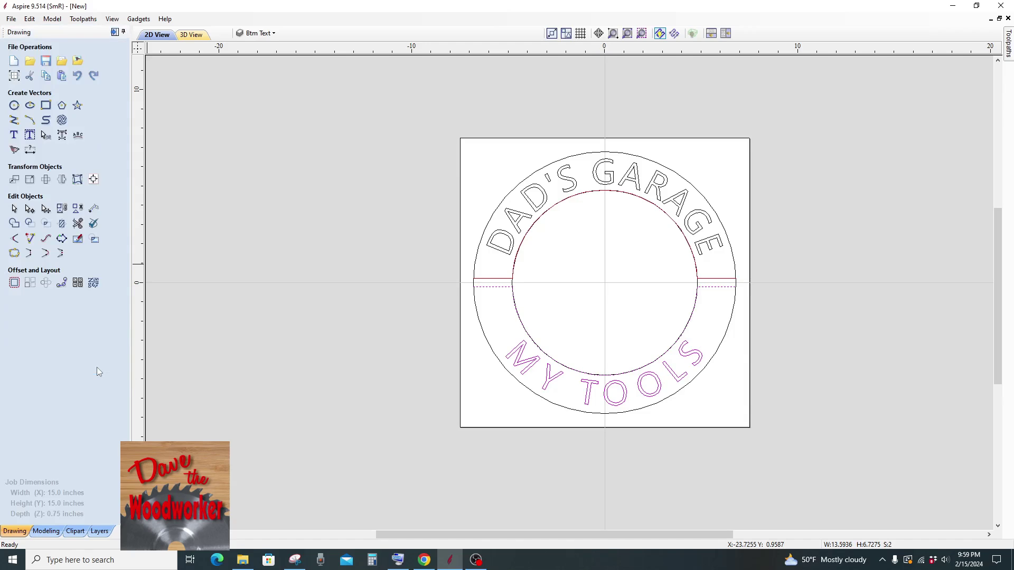
Hide the adjustment layer with the half-ring guide curves and clear the selection
{"action": "left_click", "coordinate": [263, 33]}
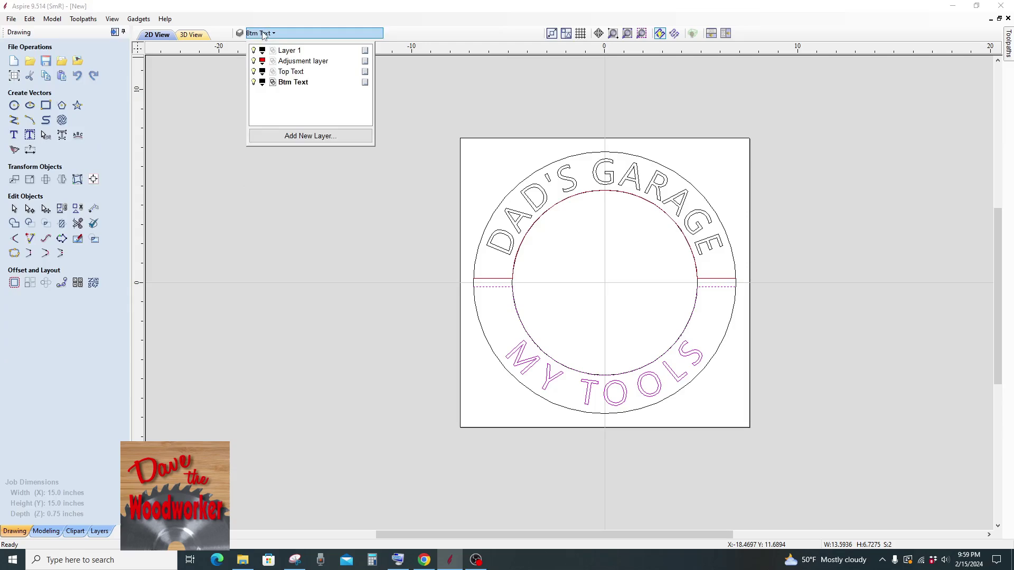
{"action": "left_click", "coordinate": [253, 61]}
{"action": "left_click", "coordinate": [331, 266]}
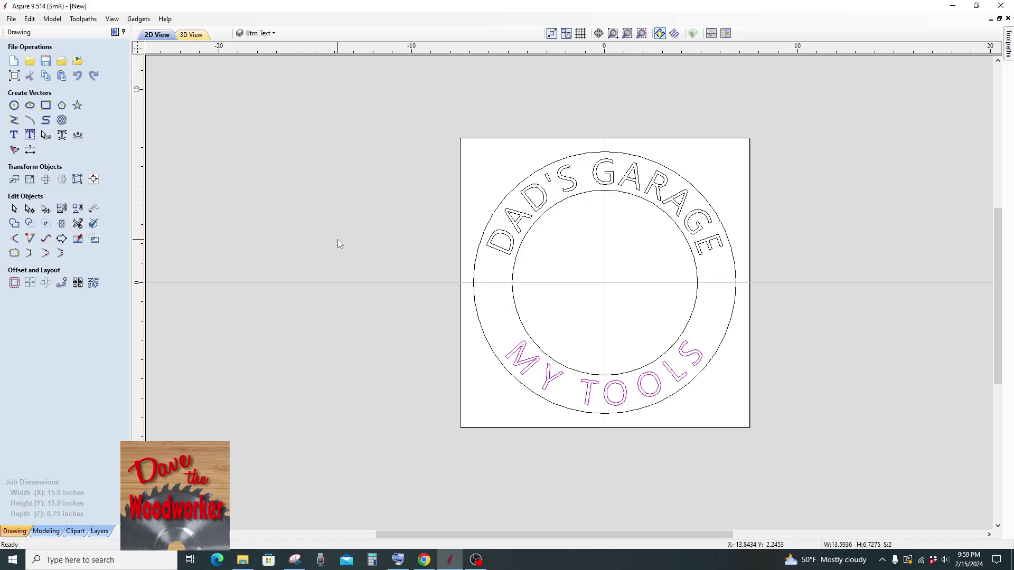
{"action": "left_click", "coordinate": [340, 244]}
Calculate a V-Carve / Engraving toolpath named V-Carve 1 from both ring circles and all the text
{"action": "left_click", "coordinate": [115, 33]}
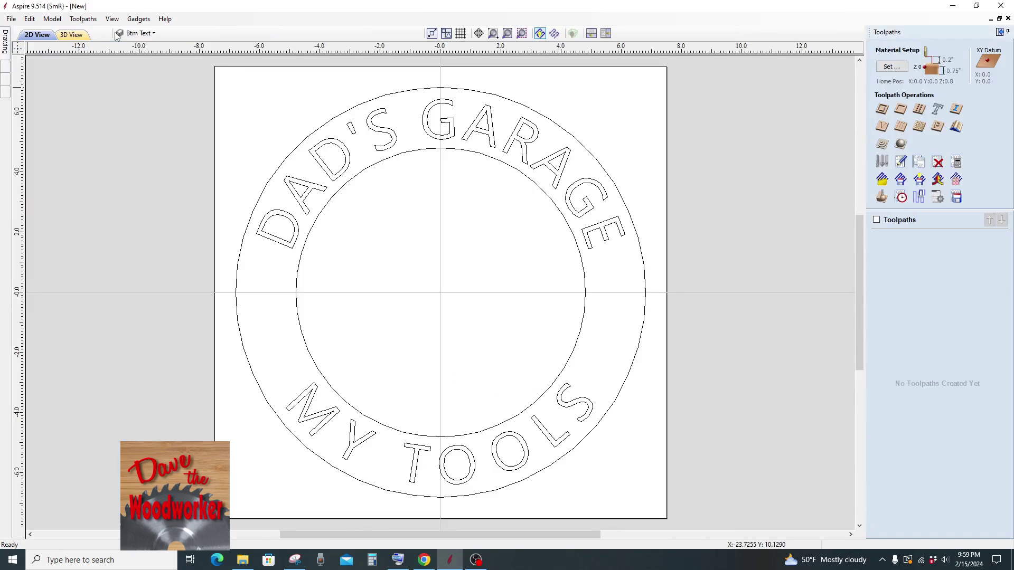
{"action": "left_click", "coordinate": [882, 128]}
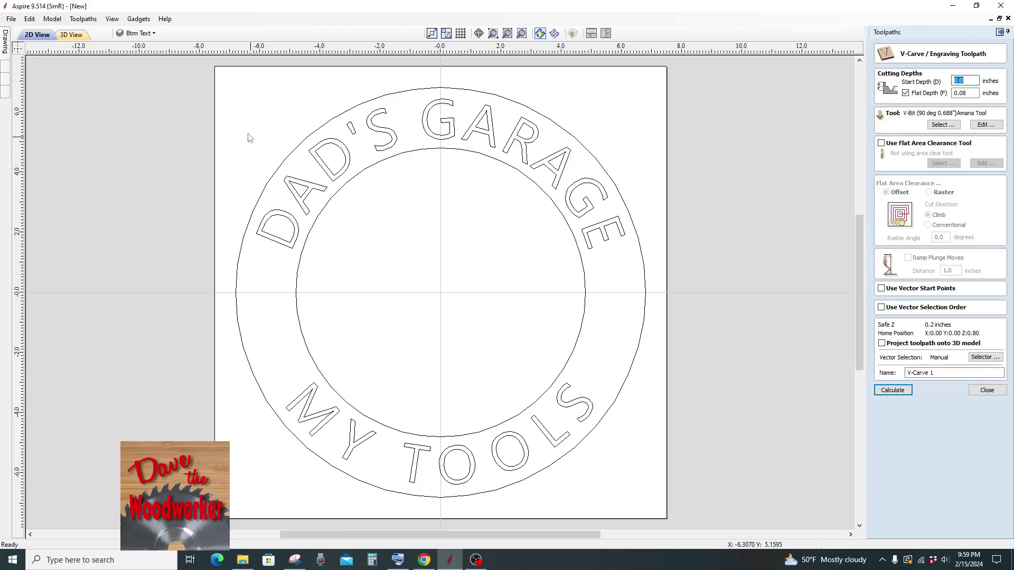
{"action": "left_click_drag", "start_coordinate": [199, 88], "coordinate": [660, 464]}
{"action": "left_click_drag", "start_coordinate": [211, 75], "coordinate": [666, 520]}
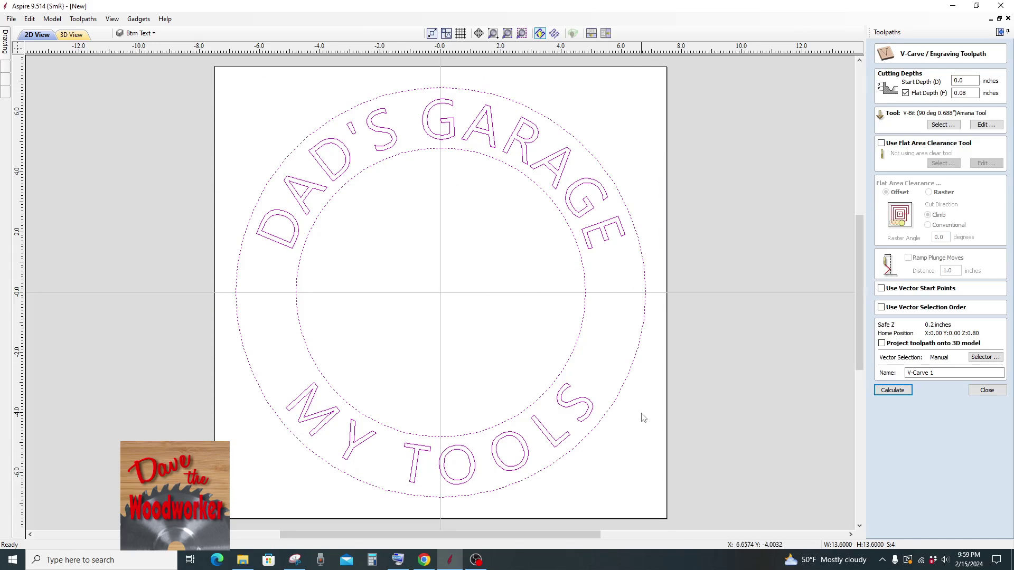
{"action": "left_click", "coordinate": [892, 391]}
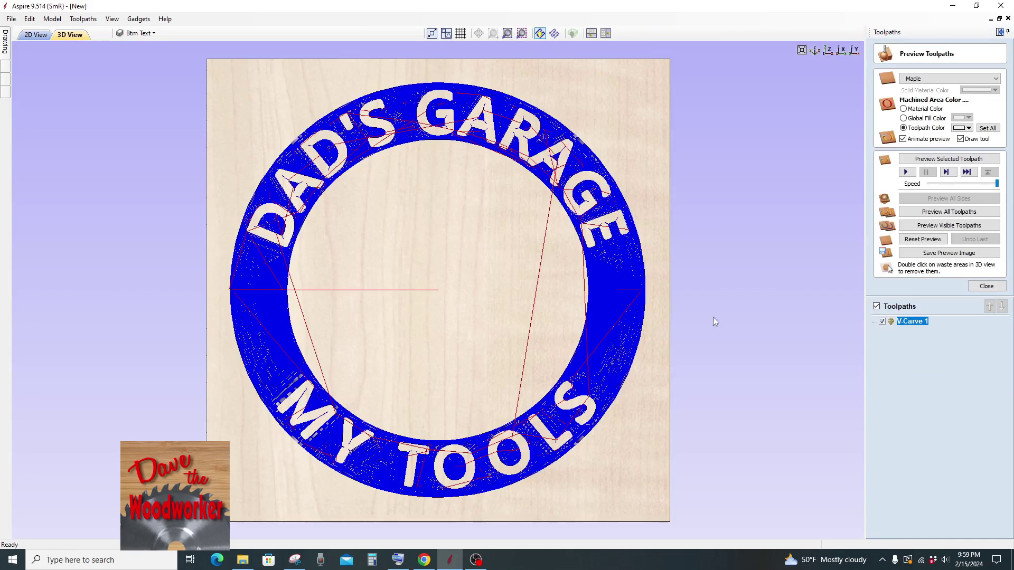
Preview all toolpaths on the maple material and set the toolpath color of the machined area to black
{"action": "left_click", "coordinate": [940, 212]}
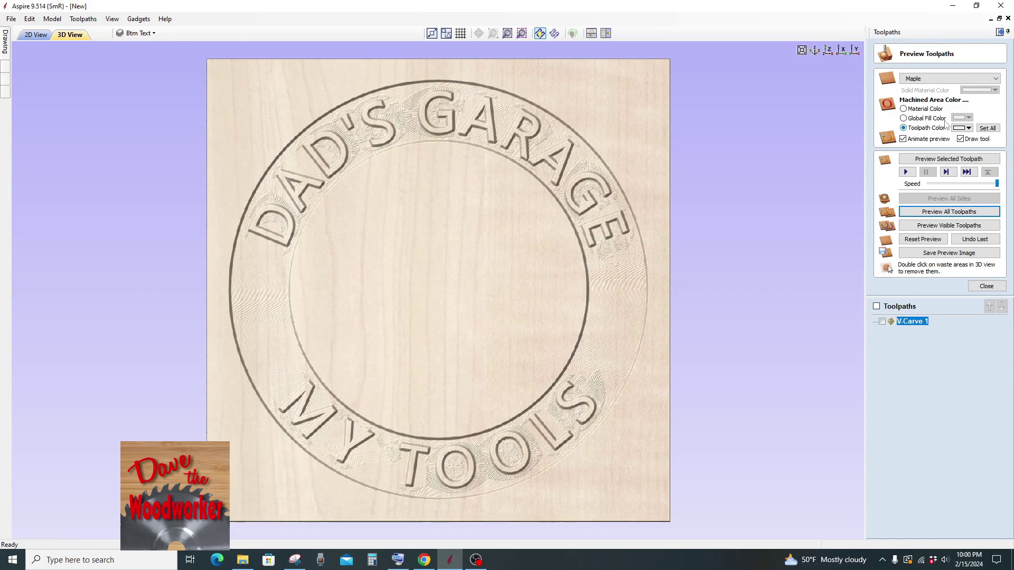
{"action": "left_click", "coordinate": [968, 128]}
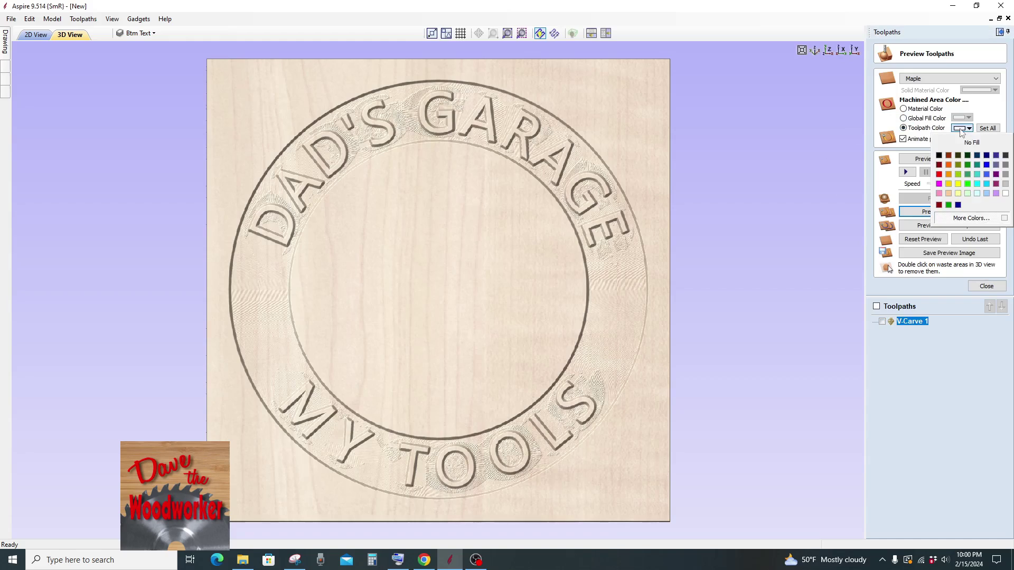
{"action": "left_click", "coordinate": [942, 157]}
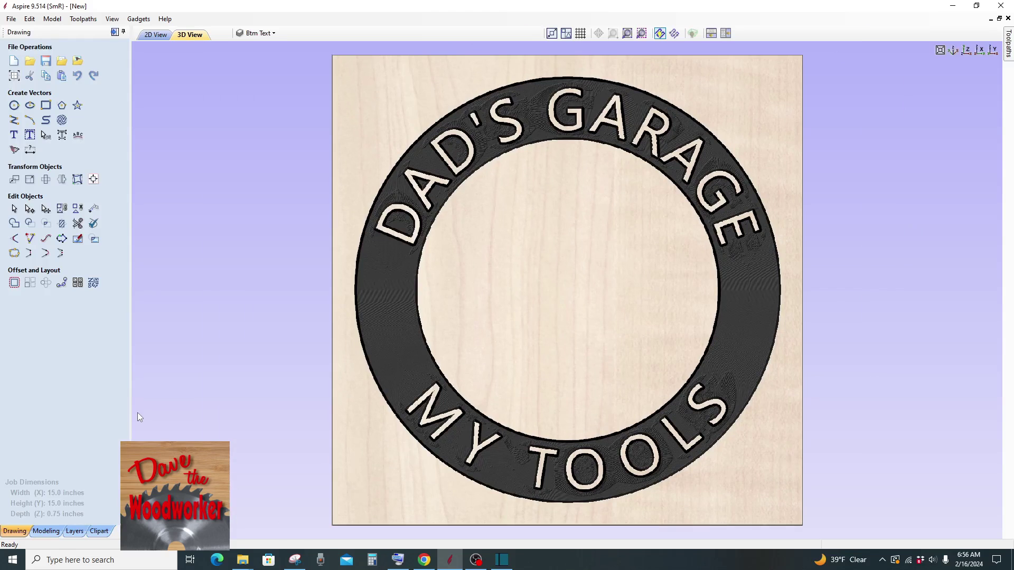
In the 2D view, edit the curved DAD'S GARAGE text to read POP'S GARAGE
{"action": "left_click", "coordinate": [155, 35]}
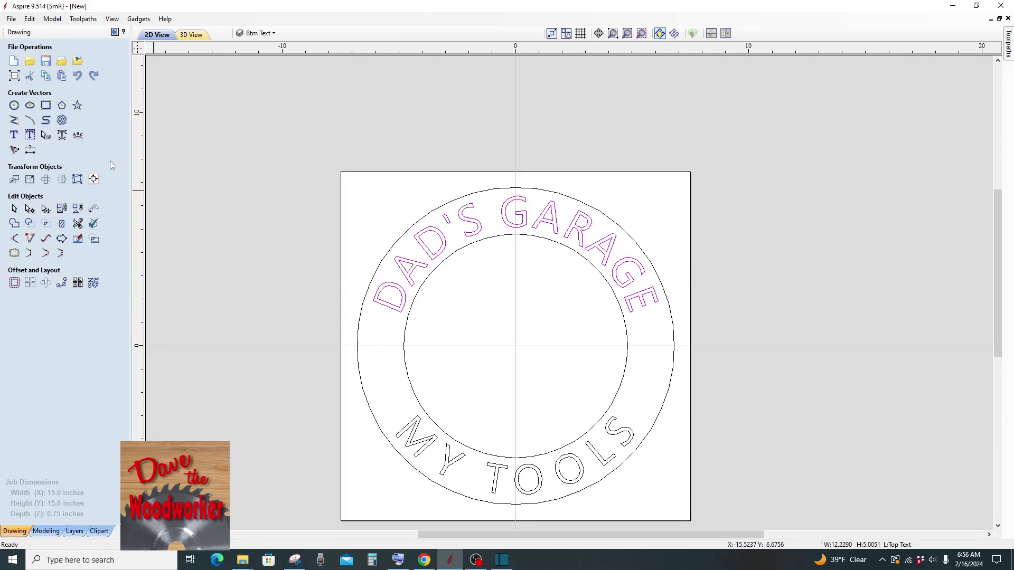
{"action": "left_click", "coordinate": [30, 135]}
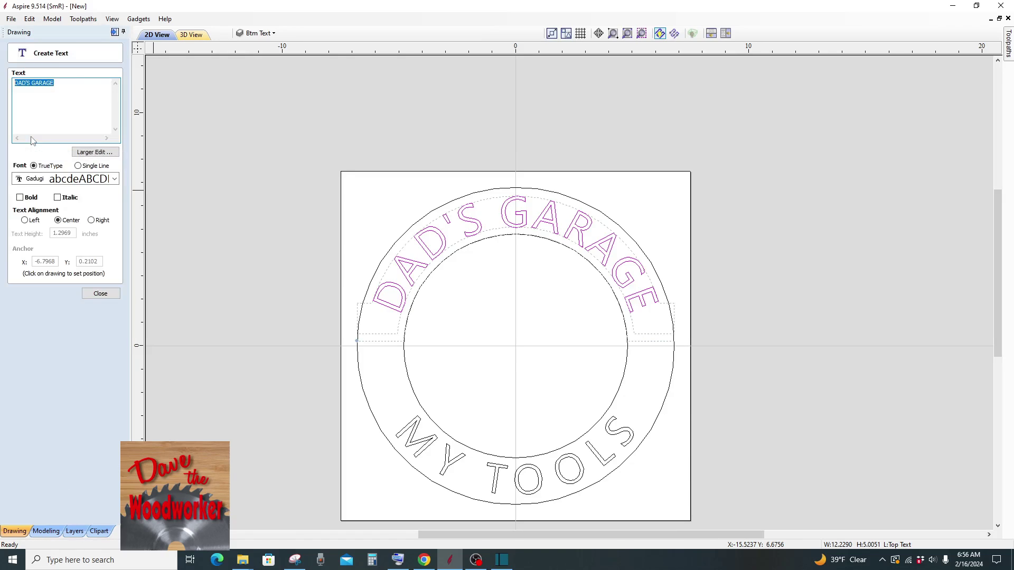
{"action": "left_click", "coordinate": [25, 86]}
{"action": "key", "text": "BackSpace"}
{"action": "key", "text": "BackSpace"}
{"action": "key", "text": "BackSpace"}
{"action": "type", "text": "POP"}
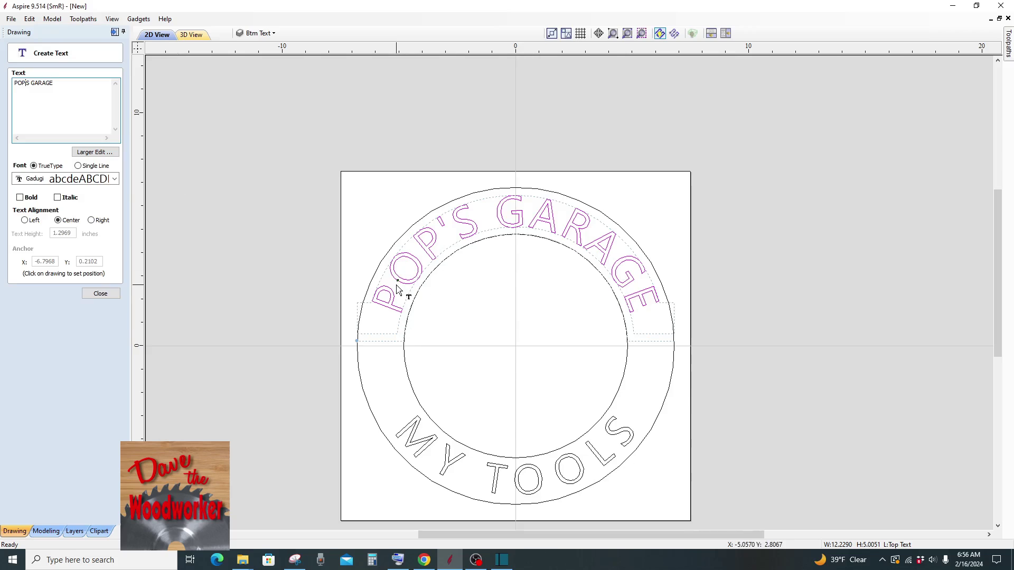
{"action": "left_click", "coordinate": [112, 294]}
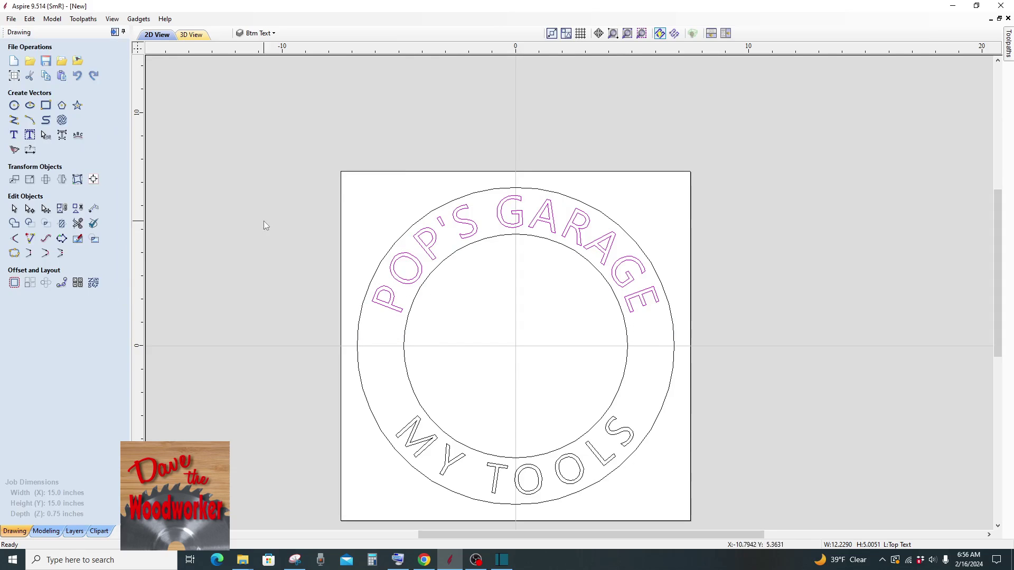